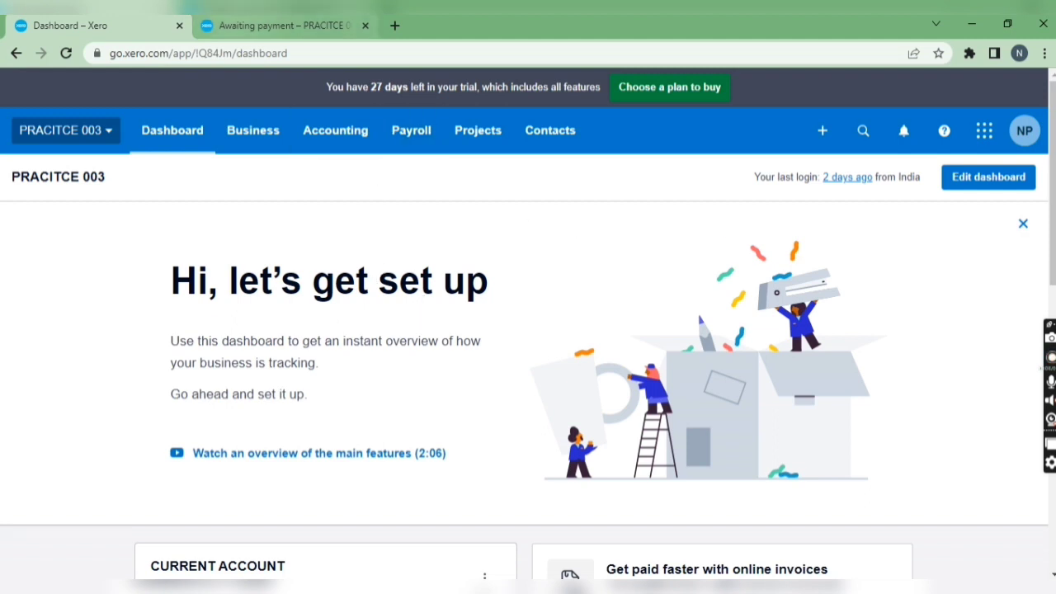
Step: Review the bills awaiting payment, then switch to Excel and examine the amounts in StatementImportTemplate.en-US.csv
click(210, 23)
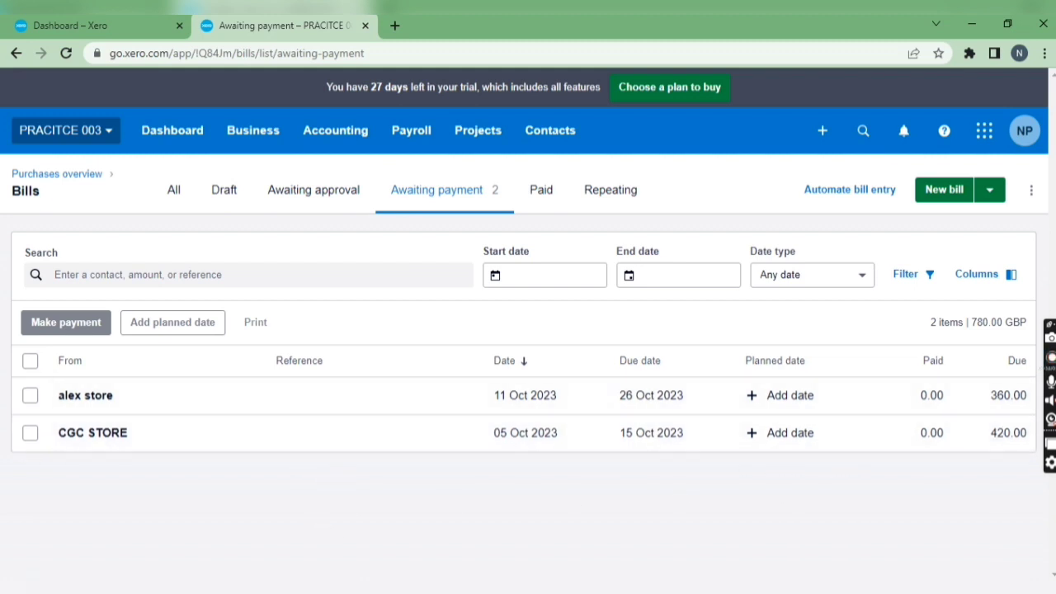
click(339, 592)
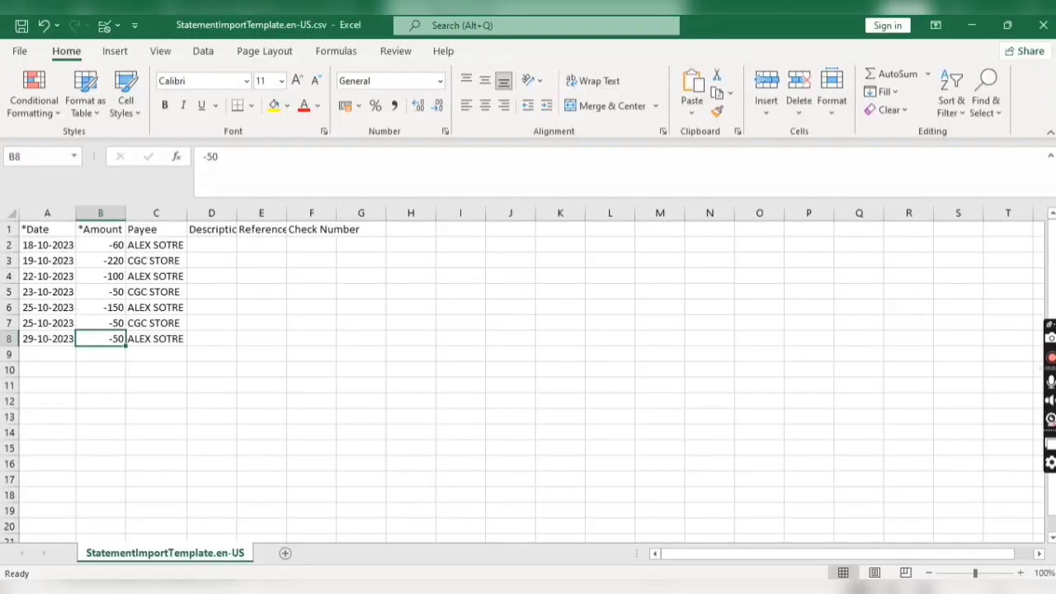
click(111, 245)
click(110, 275)
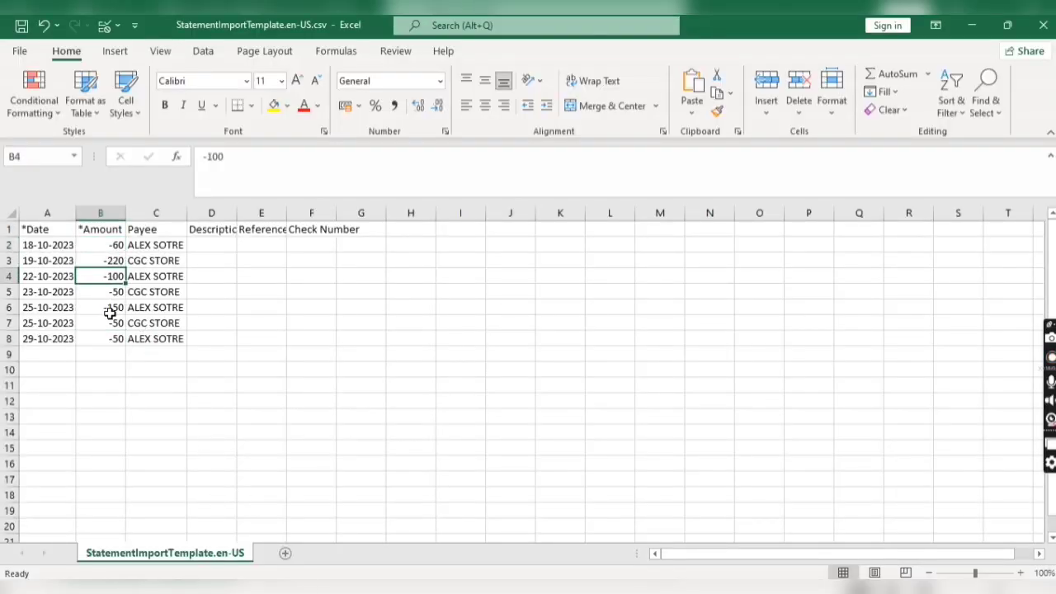
click(108, 307)
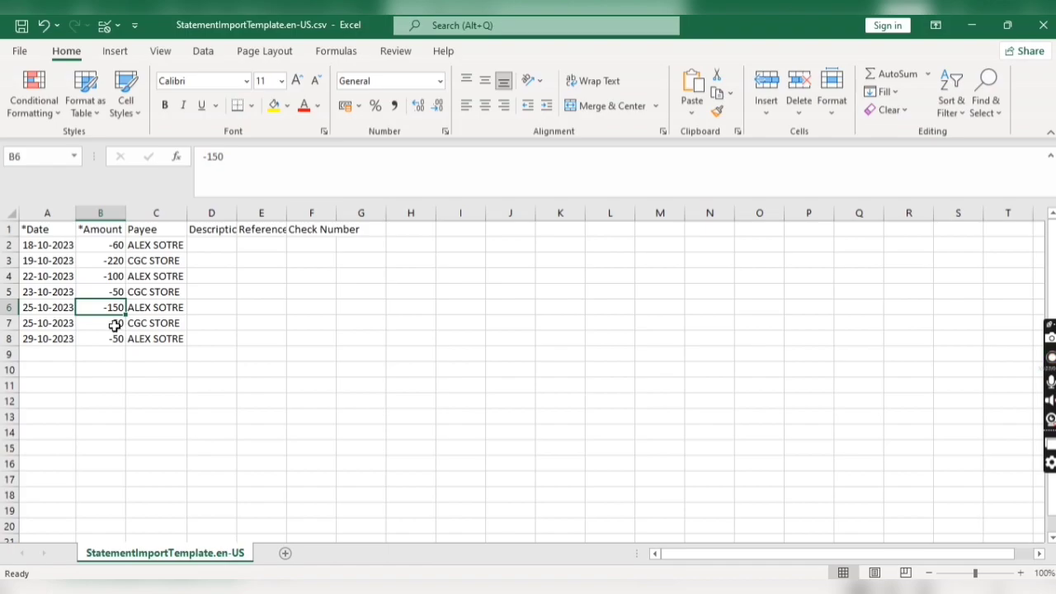
Step: Switch back to Xero in the browser and open the statement import page for the CURRENT ACCOUNT bank account
key(alt+Tab)
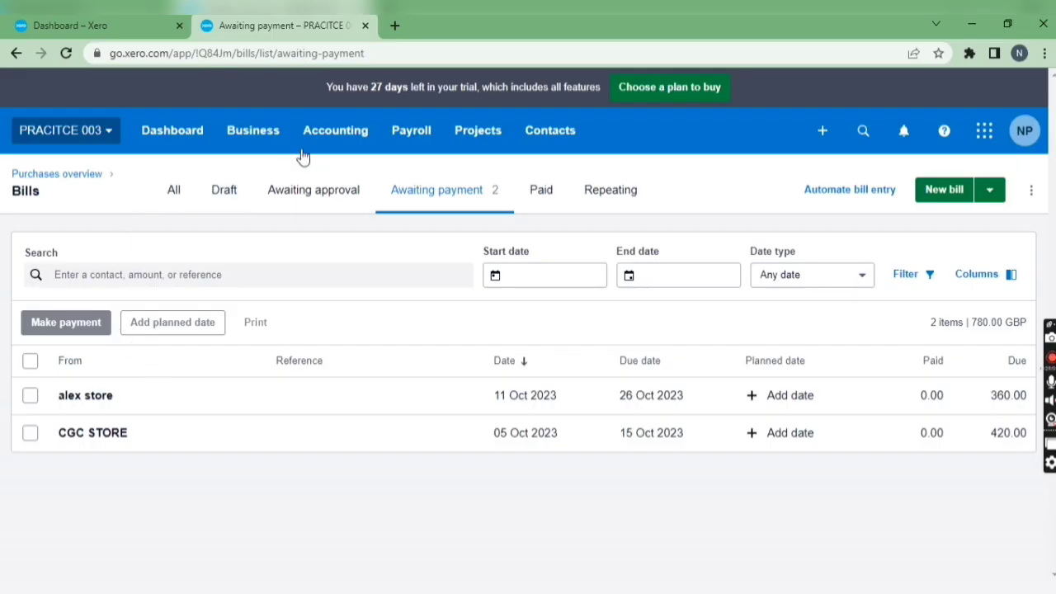
key(ctrl+shift+Tab)
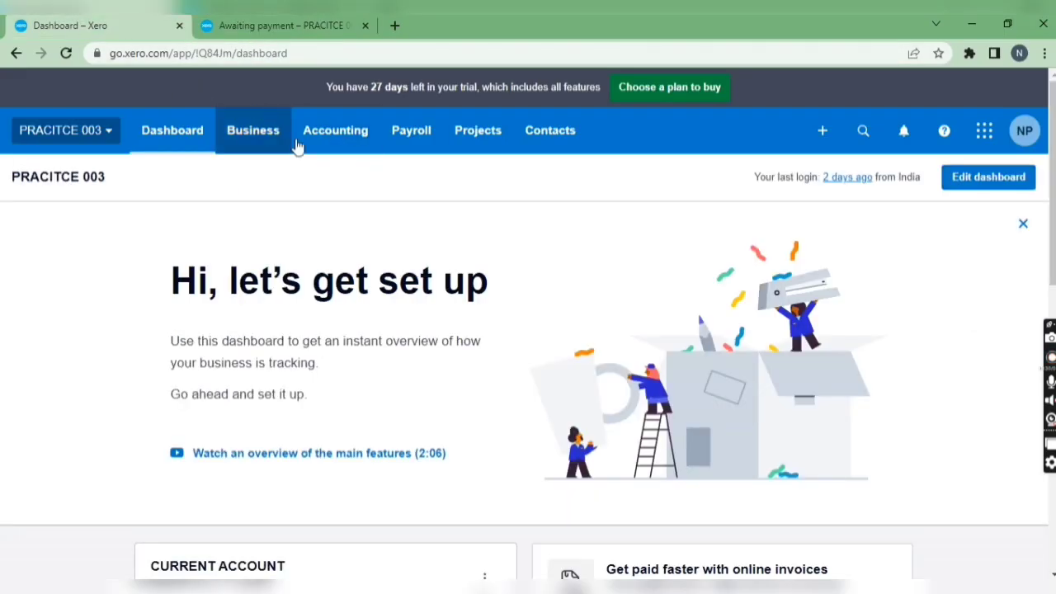
click(338, 138)
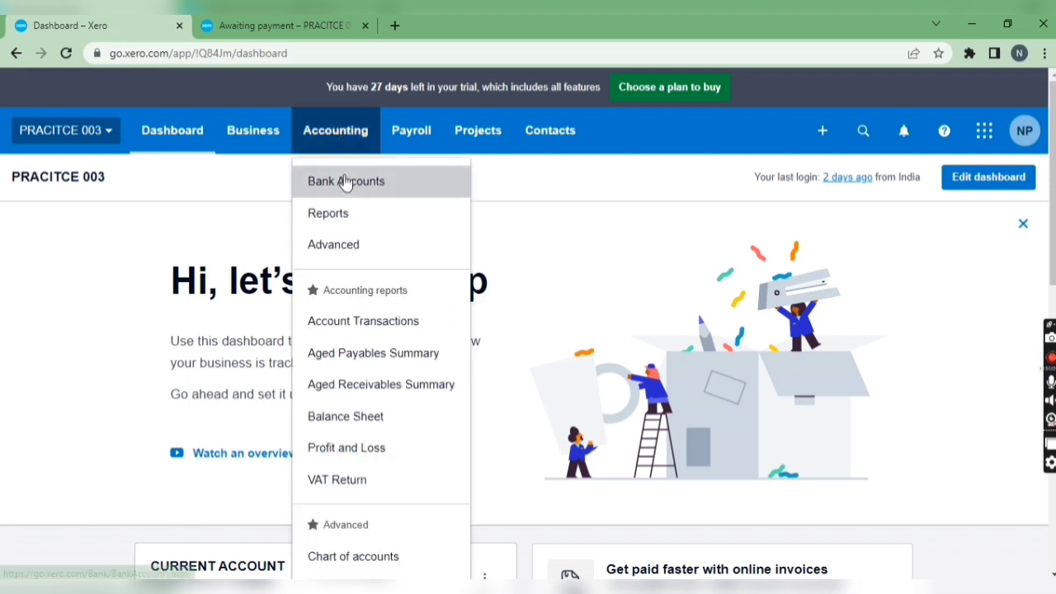
click(347, 182)
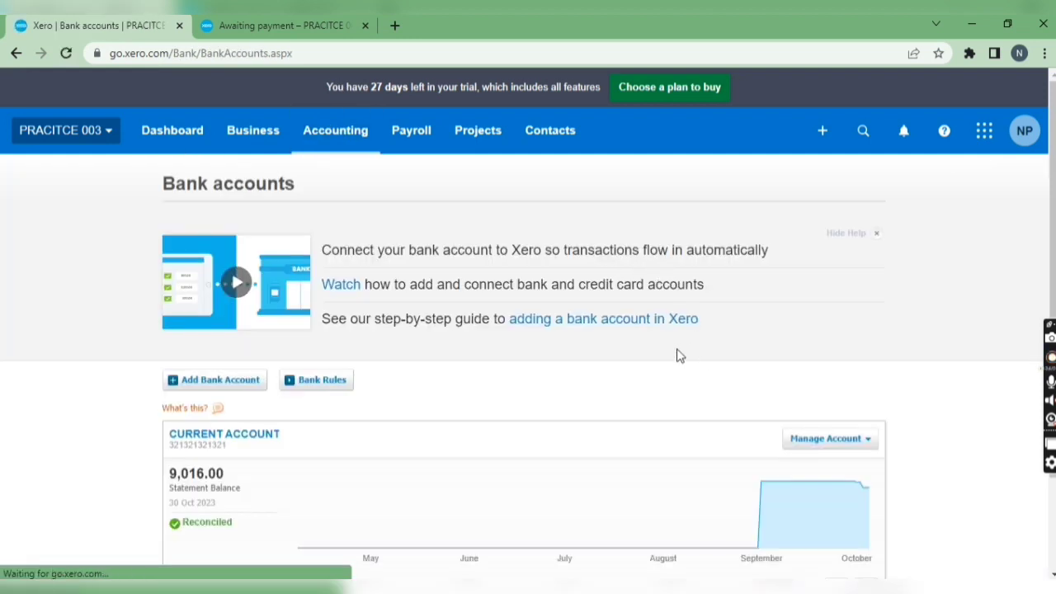
scroll(660, 325, down, 2)
click(845, 327)
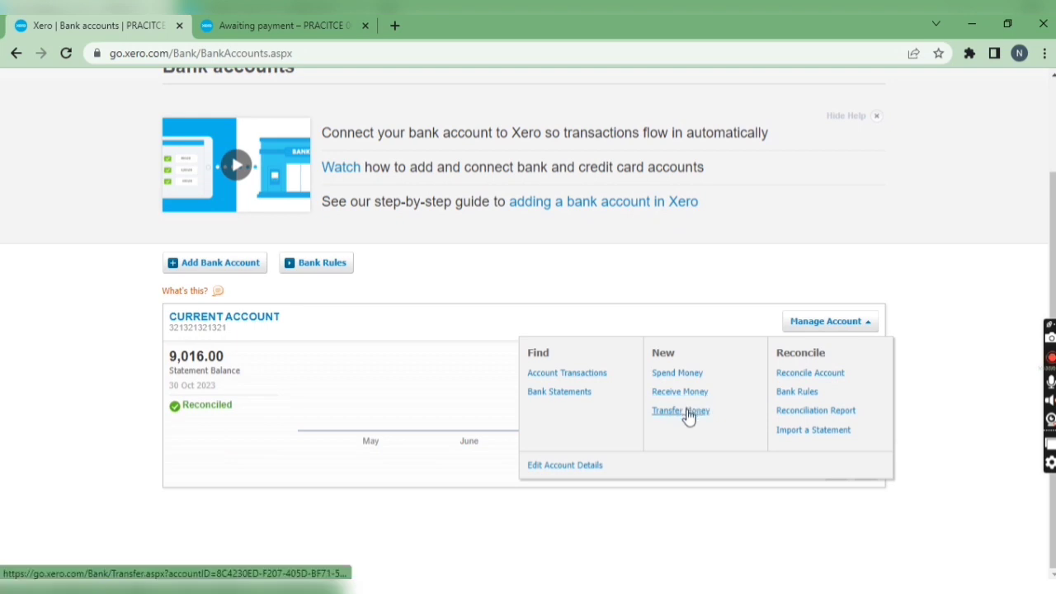
click(808, 437)
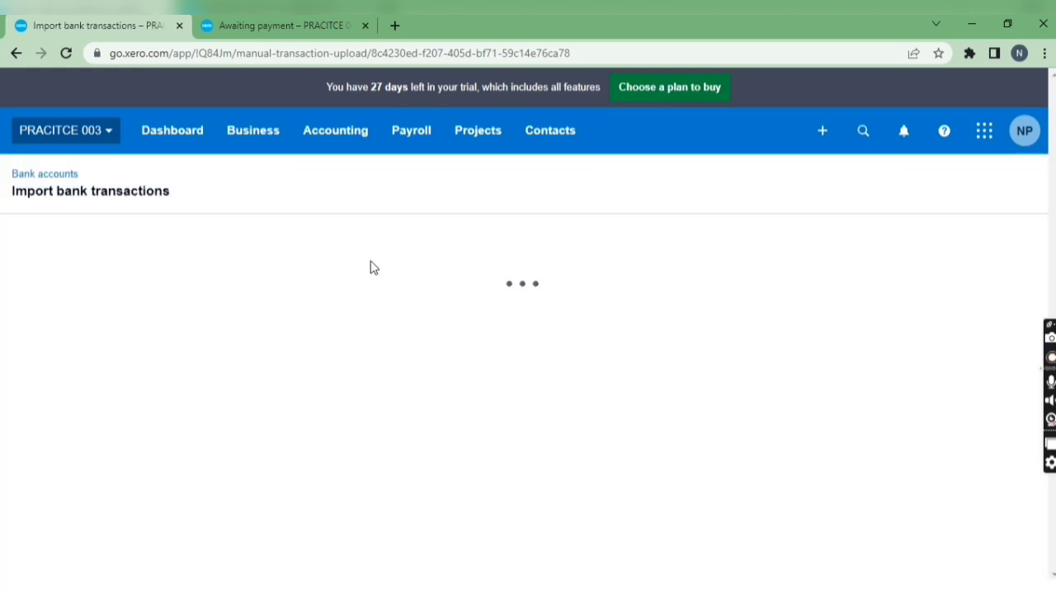
Step: Select StatementImportTemplate.en-US.csv from Downloads as the file to upload and continue to the transaction summary
scroll(525, 368, down, 3)
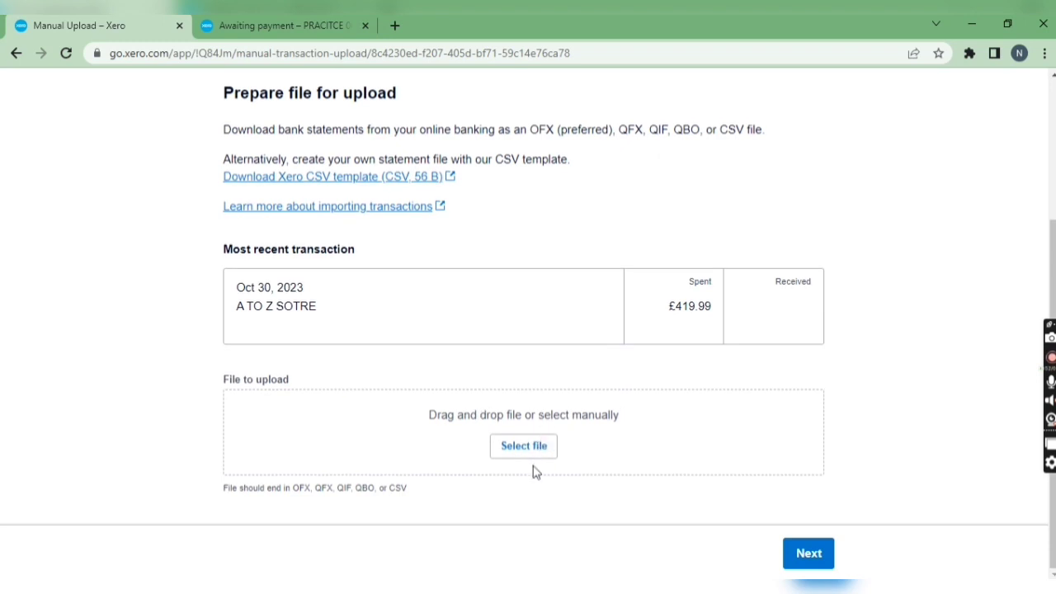
click(528, 456)
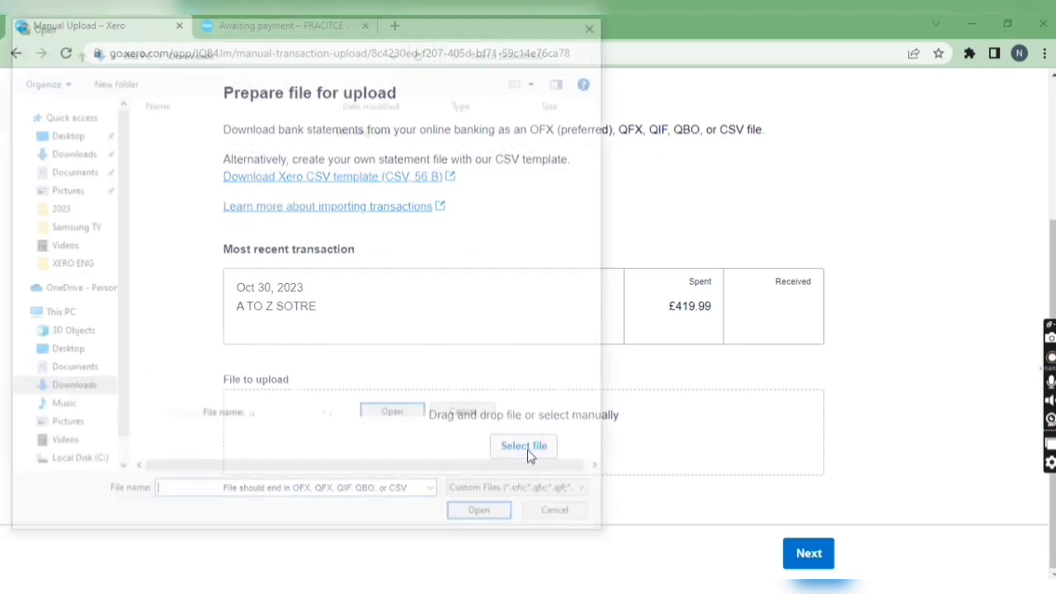
click(266, 154)
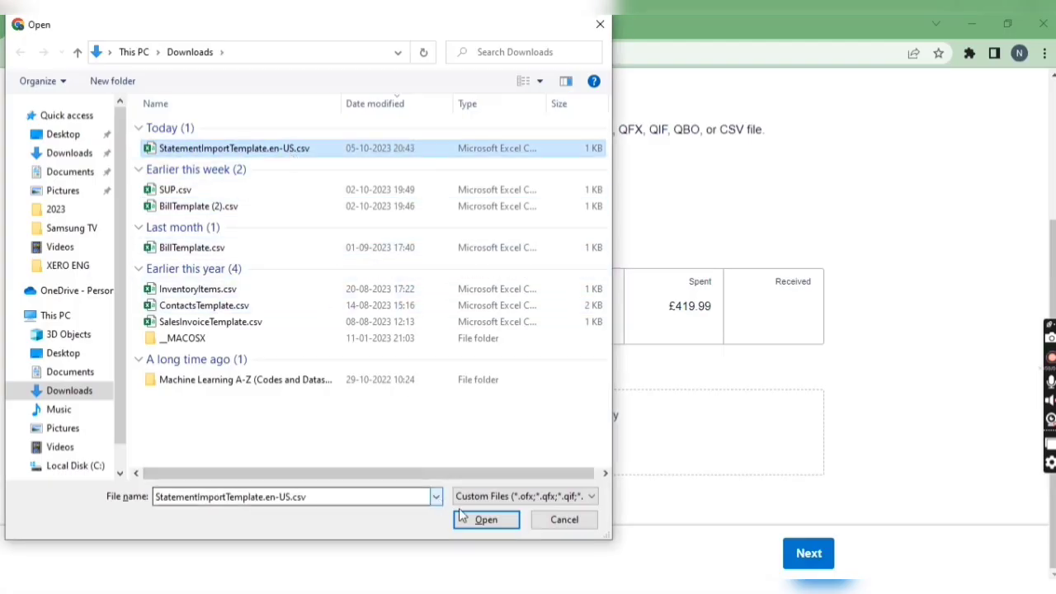
click(486, 520)
scroll(724, 499, down, 1)
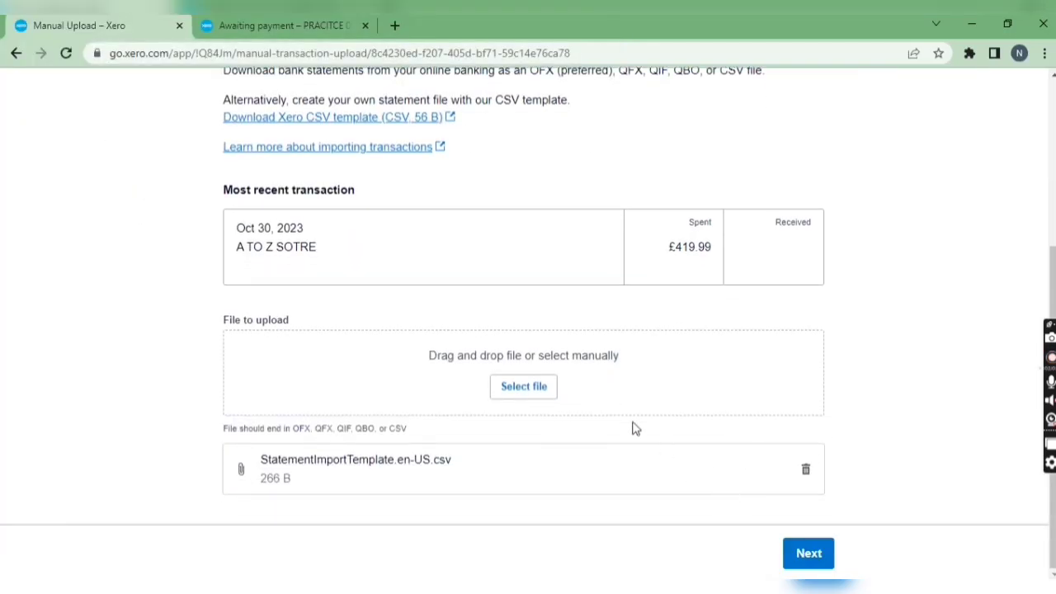
click(809, 553)
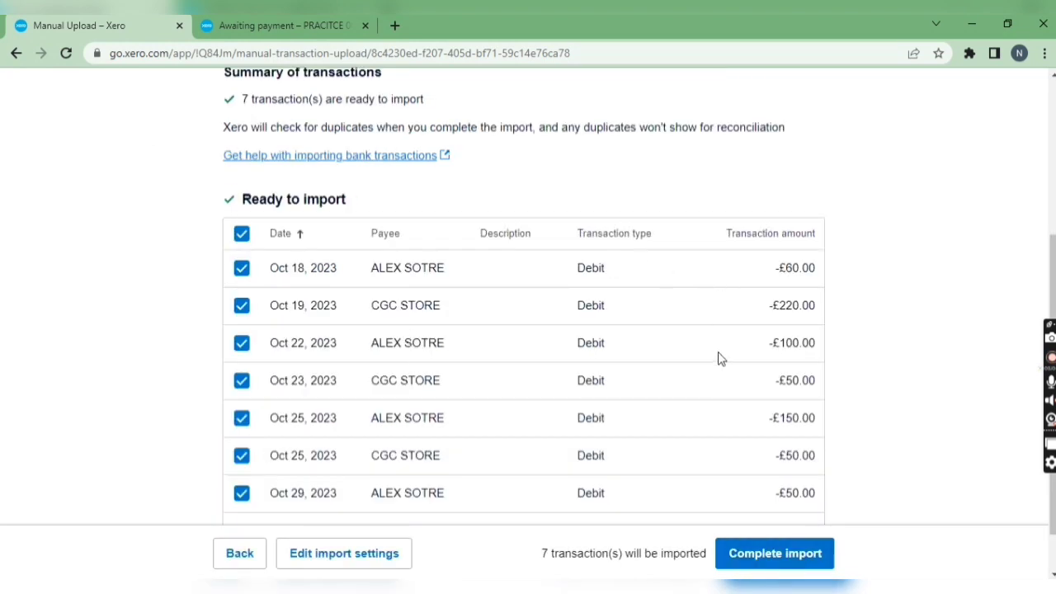
Step: Check the transactions ready to import against the CSV in Excel and complete the import with all of them selected
key(alt+Tab)
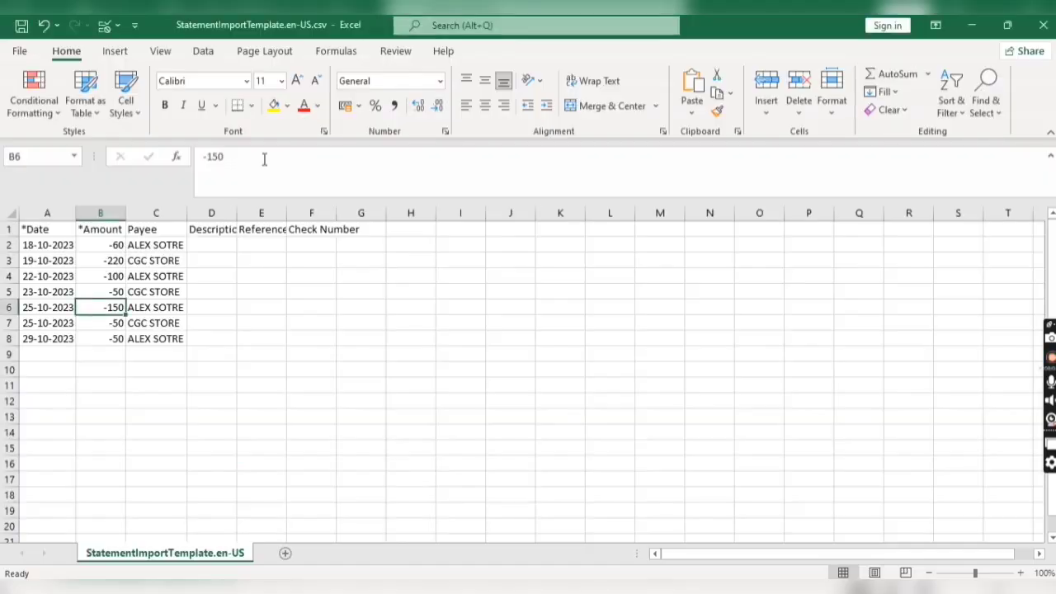
key(alt+Tab)
scroll(569, 326, down, 1)
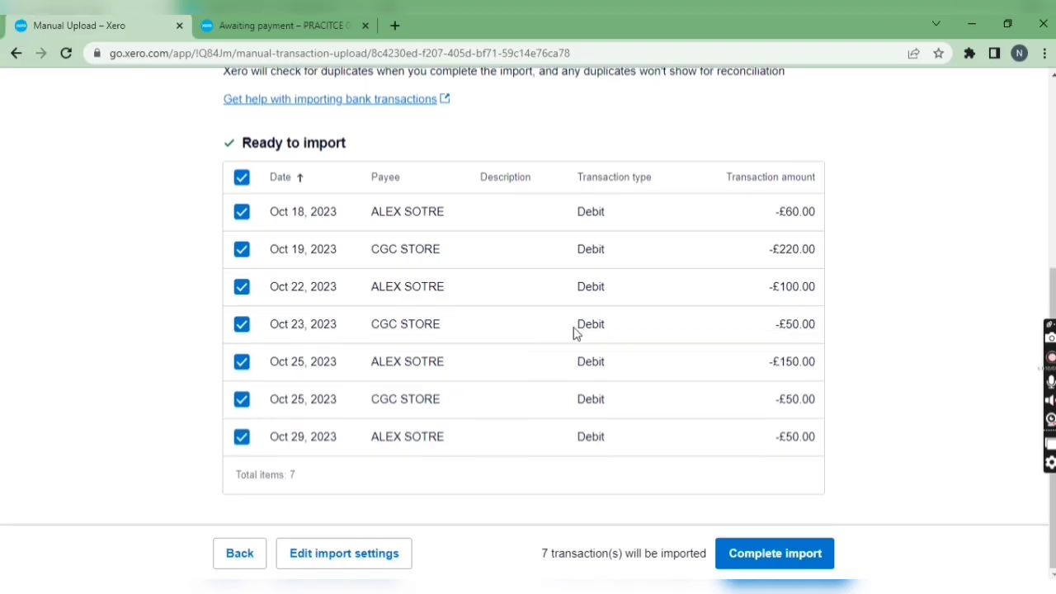
click(738, 551)
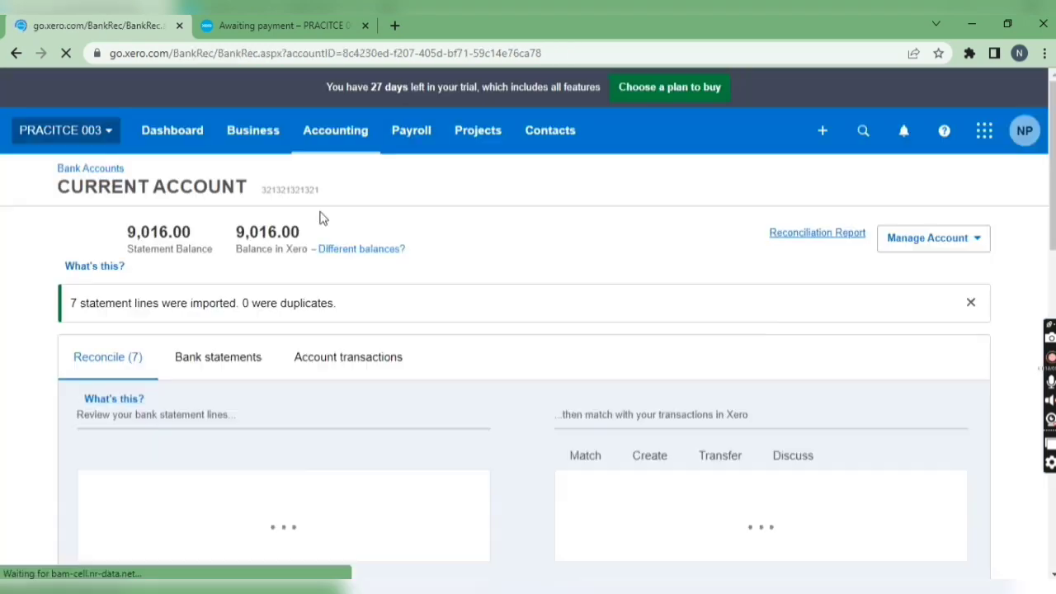
Step: Examine the imported statement lines awaiting reconciliation and compare them with the bills awaiting payment
scroll(401, 372, down, 6)
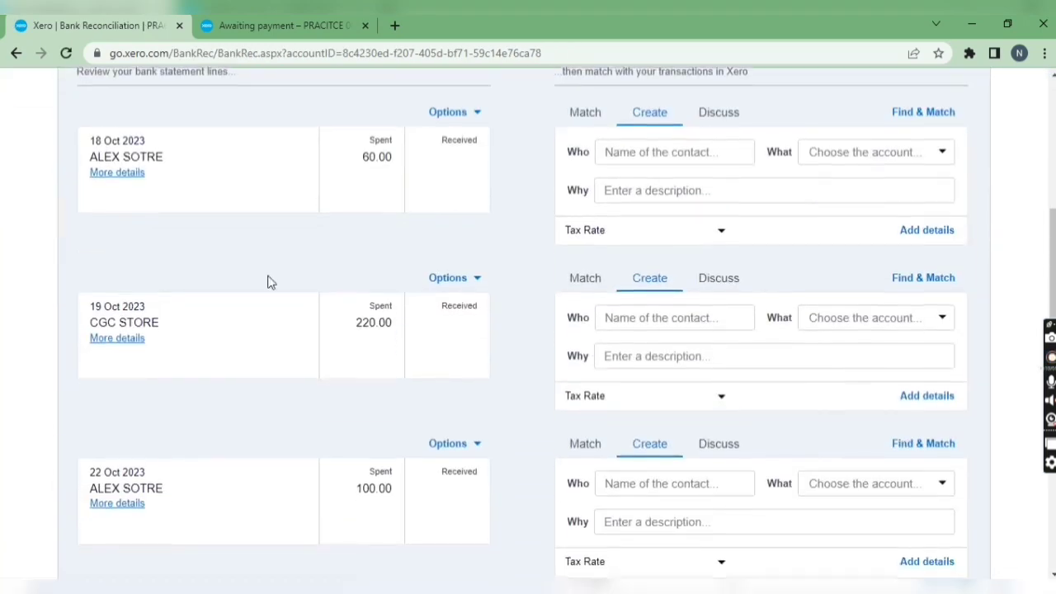
scroll(282, 248, down, 3)
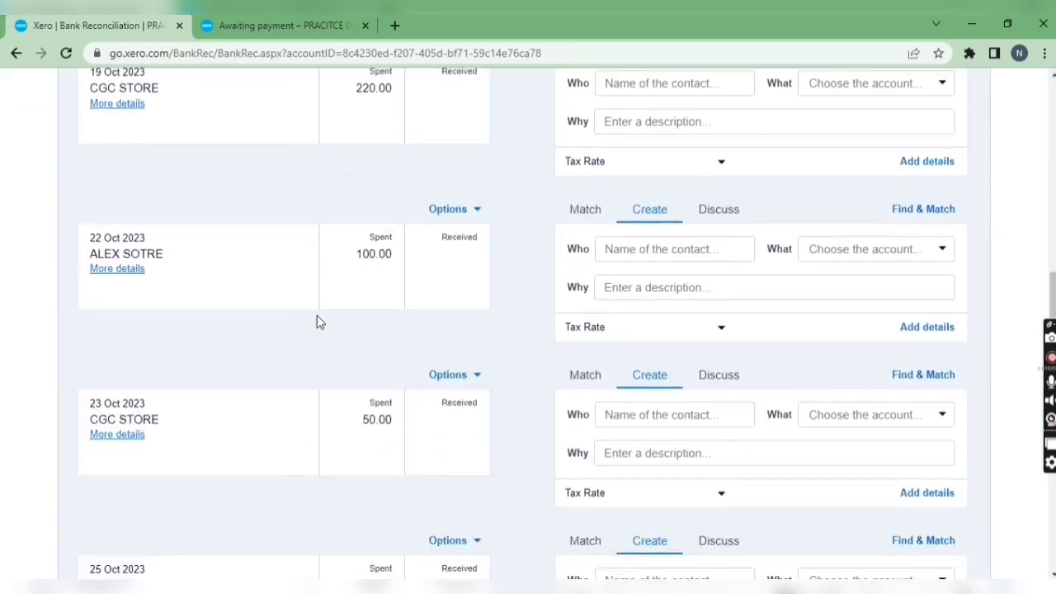
scroll(326, 324, up, 7)
scroll(434, 297, down, 2)
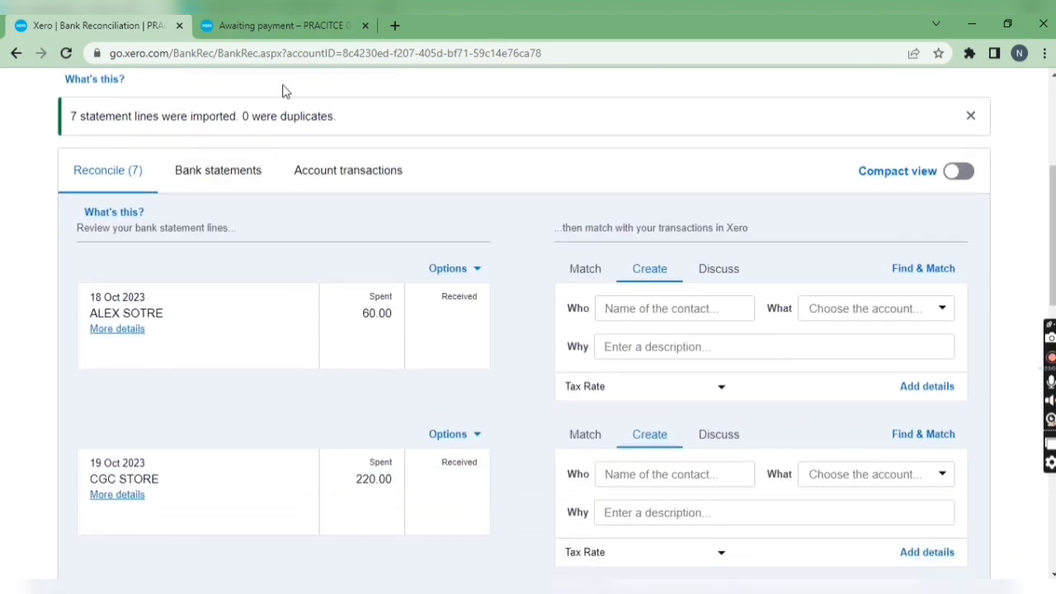
click(280, 26)
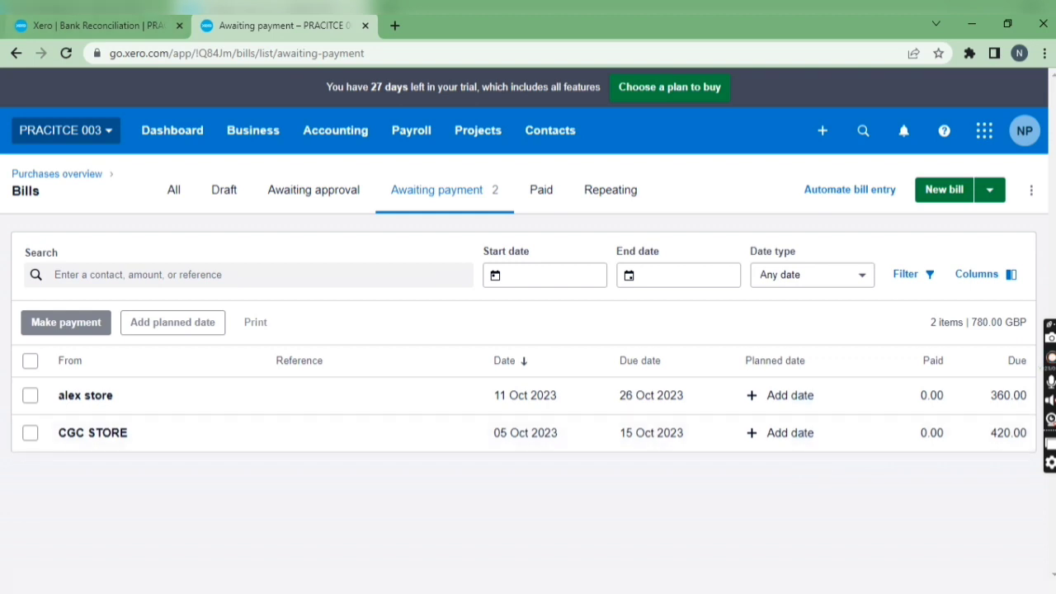
click(91, 25)
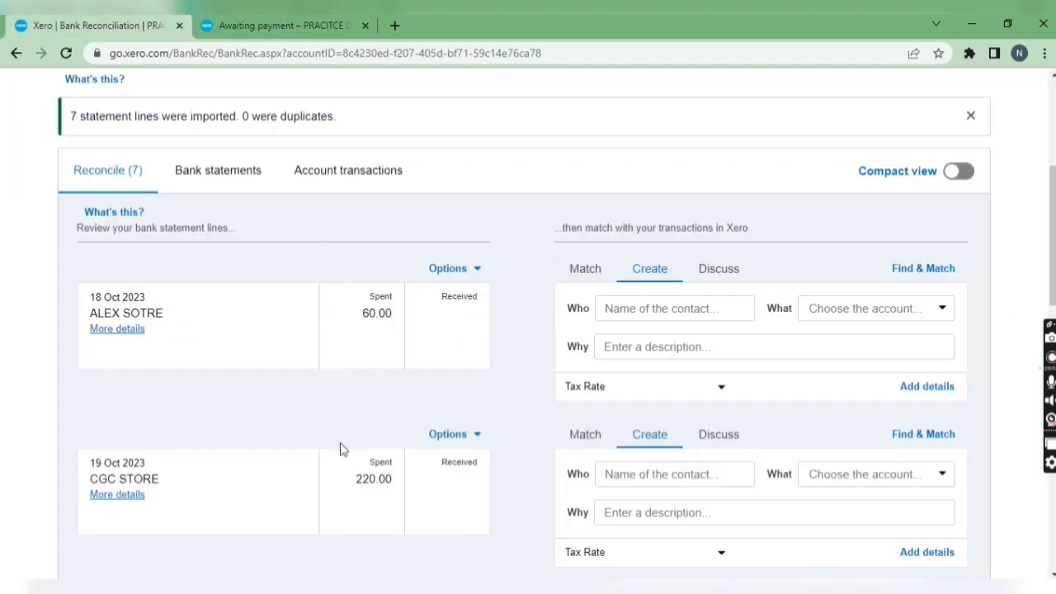
Step: Reconcile the 18 Oct 2023 ALEX SOTRE statement line against the alex store bill, split with a part payment of 60.00
click(584, 269)
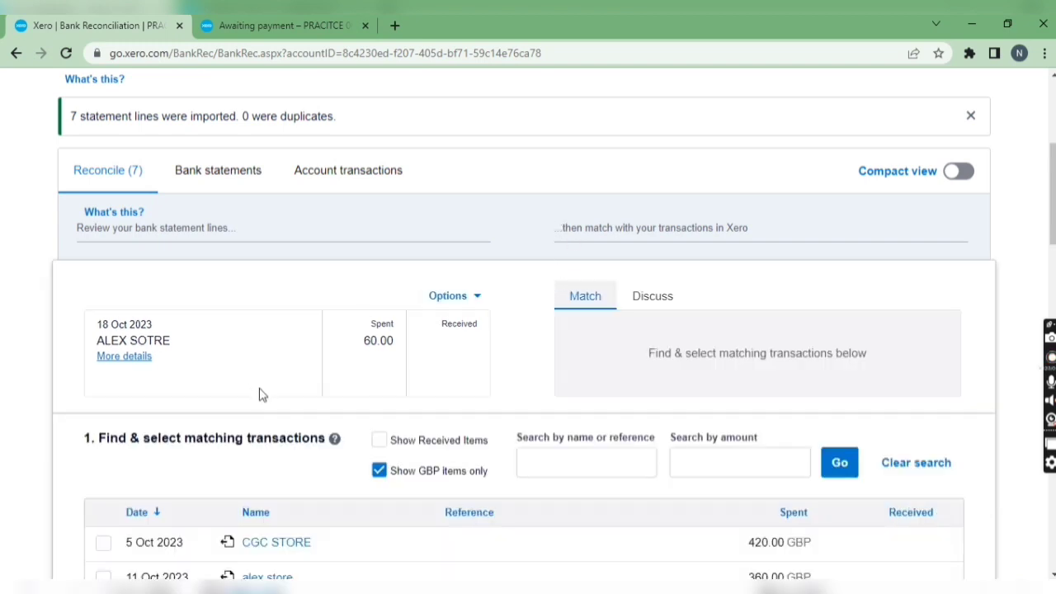
scroll(259, 395, down, 2)
click(103, 423)
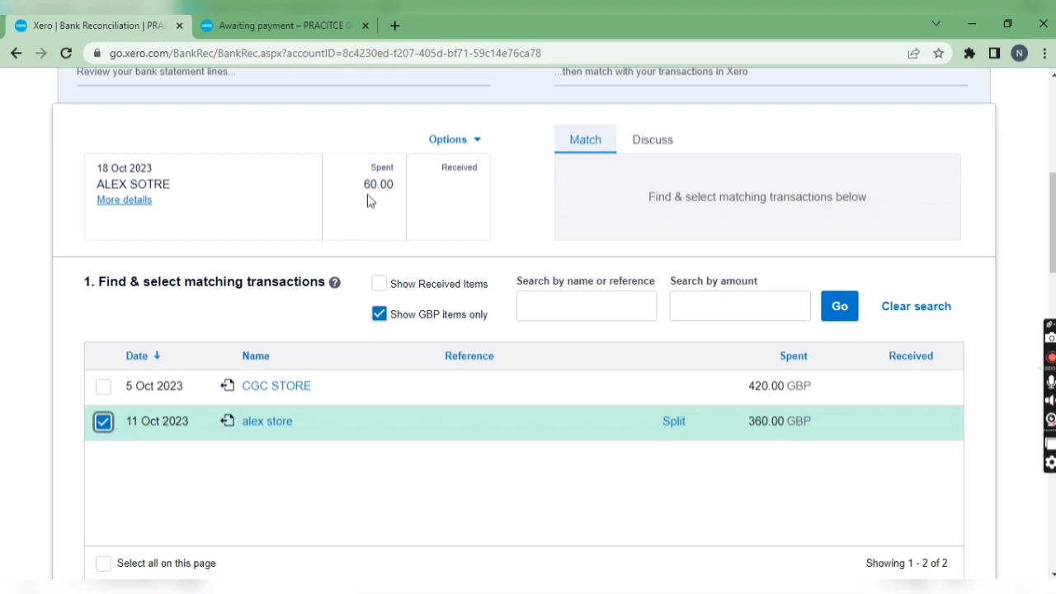
click(674, 428)
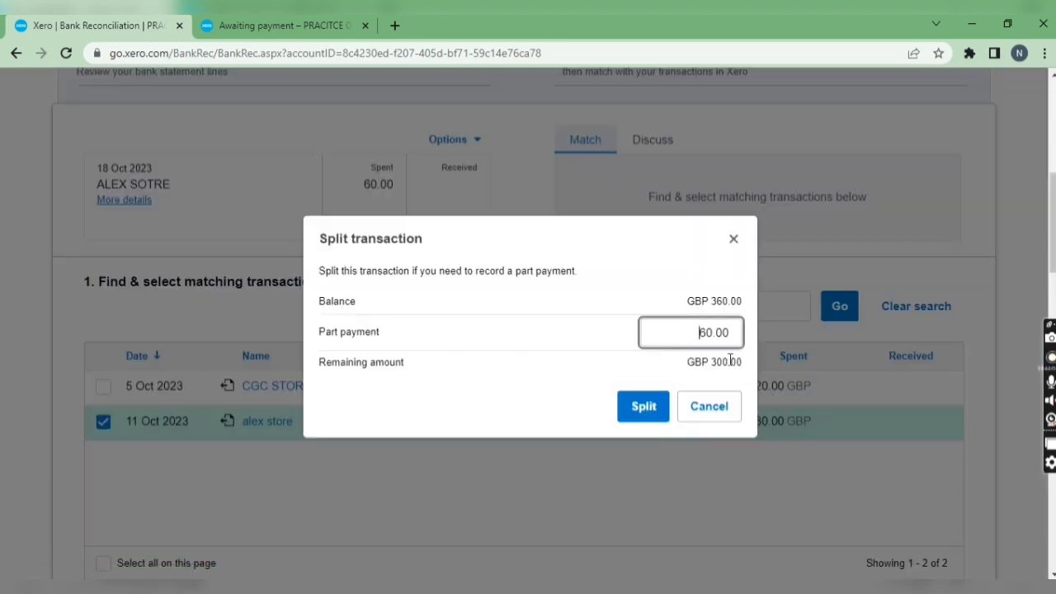
drag(708, 361, 758, 365)
click(642, 408)
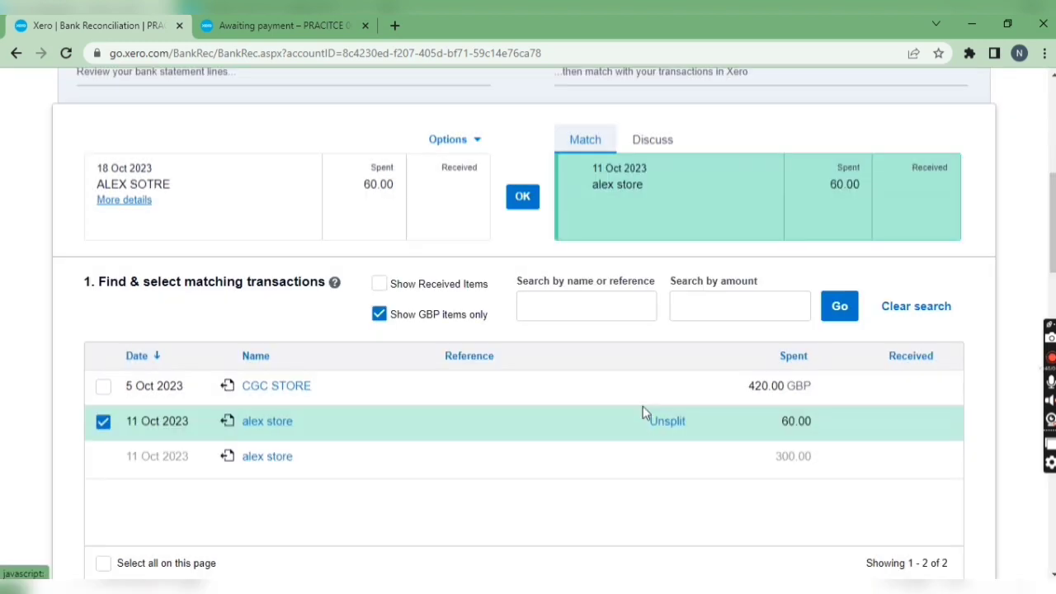
scroll(514, 448, down, 6)
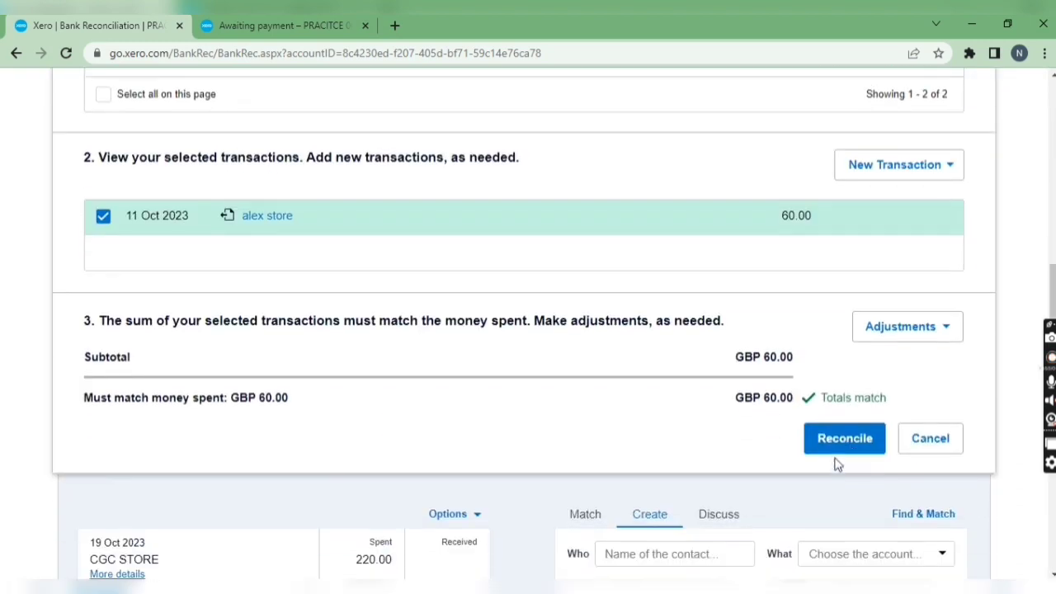
click(831, 450)
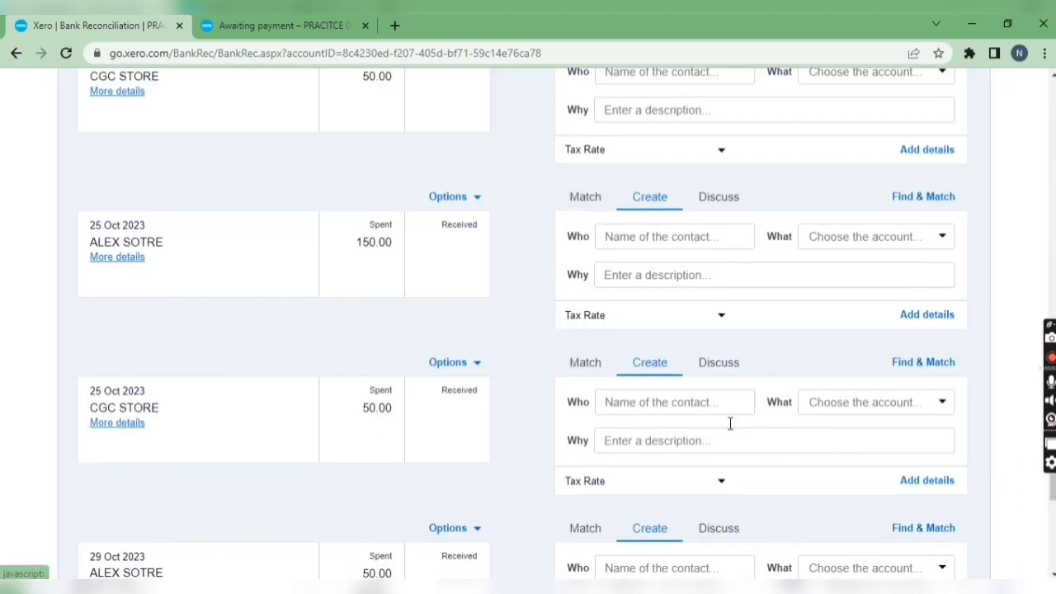
Step: Reconcile the 22 Oct 2023 ALEX SOTRE statement line against the alex store bill, split with a part payment of 100.00
scroll(502, 349, down, 1)
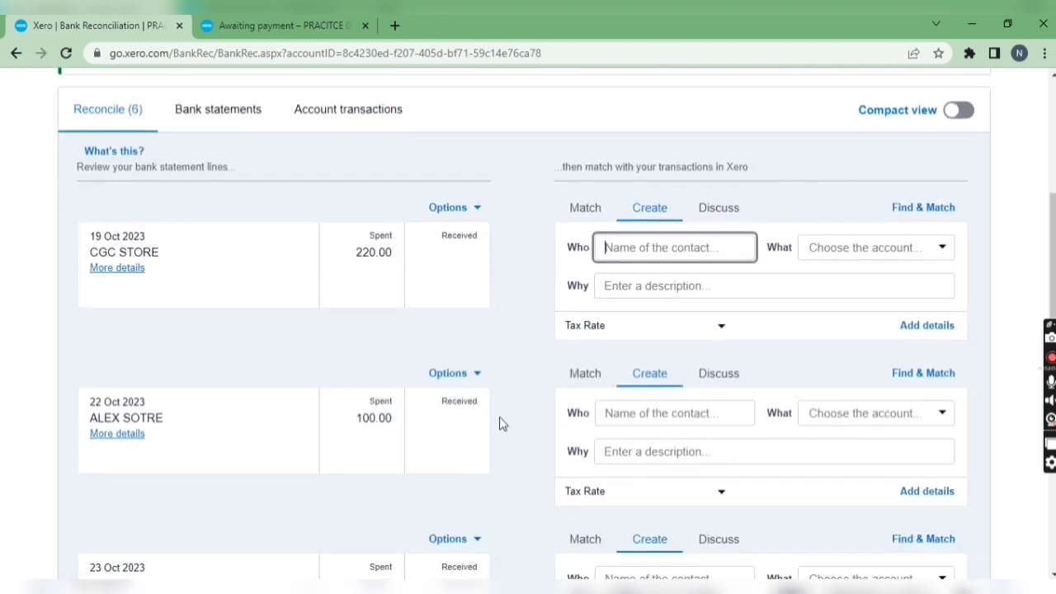
click(580, 384)
scroll(578, 388, down, 5)
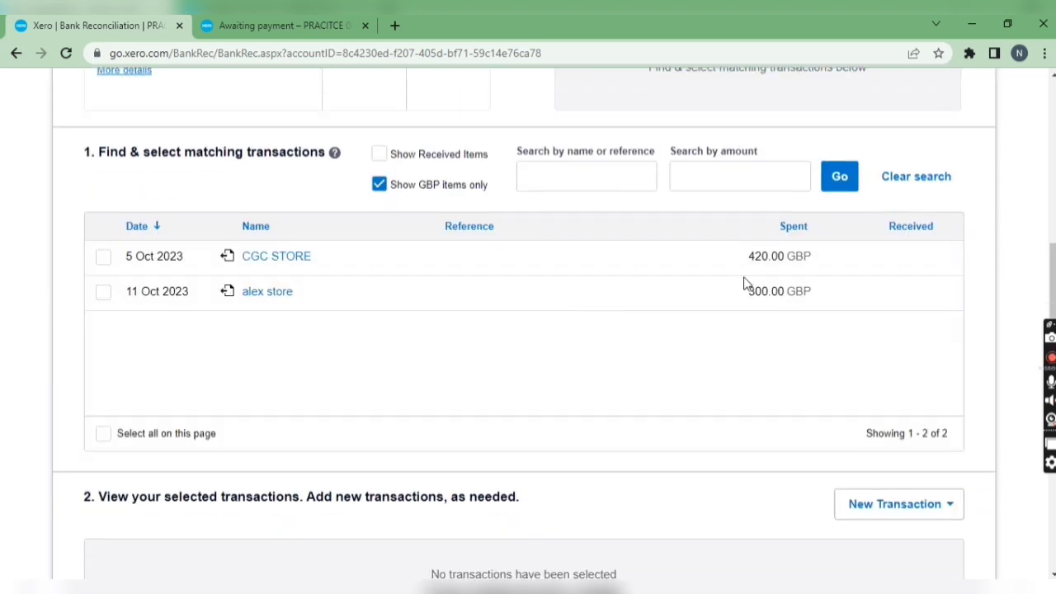
drag(737, 291, 769, 290)
scroll(450, 334, up, 2)
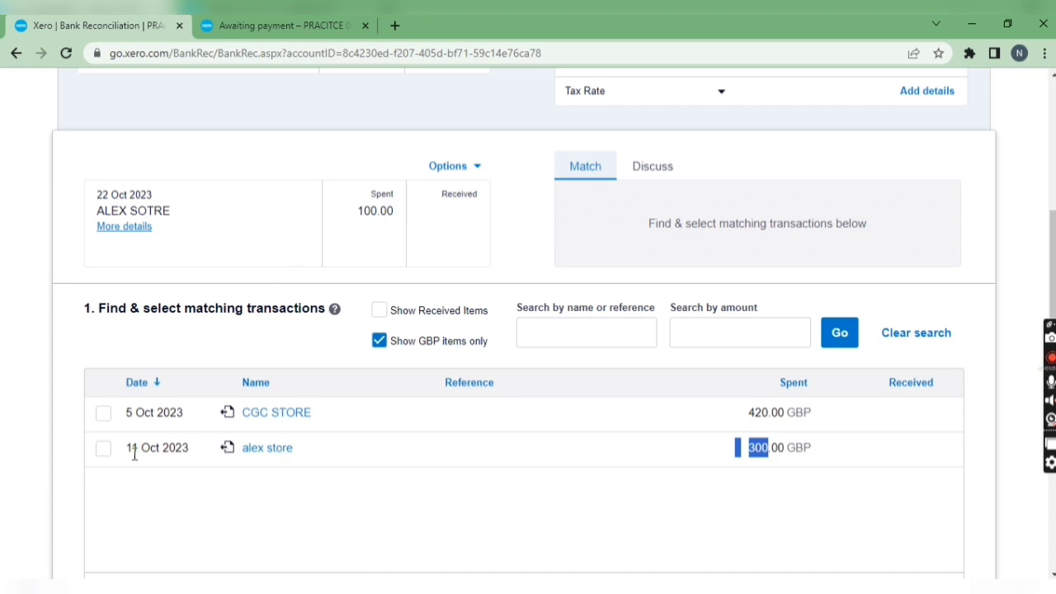
click(103, 450)
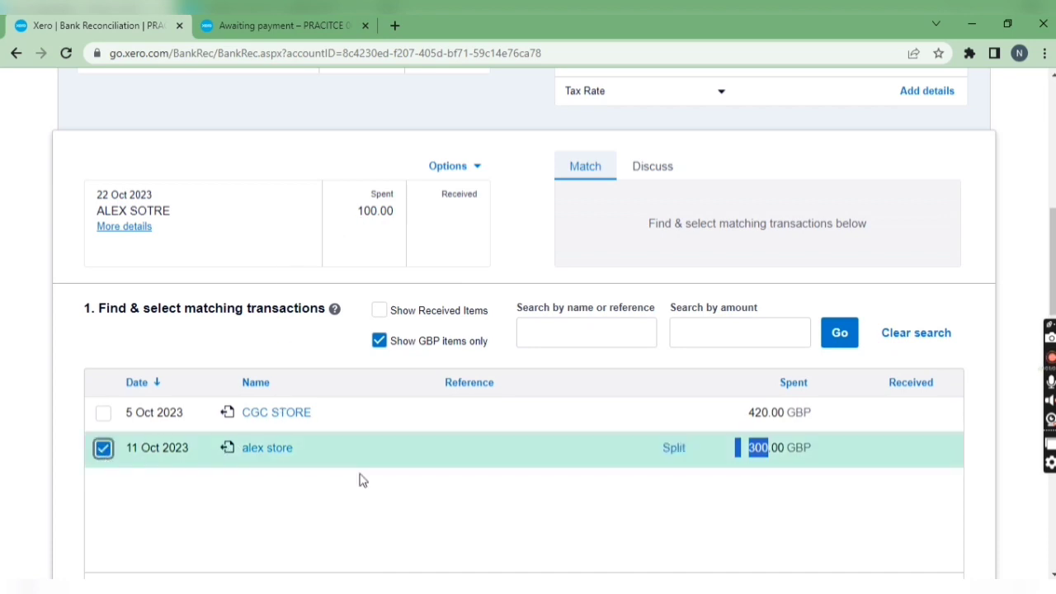
click(672, 449)
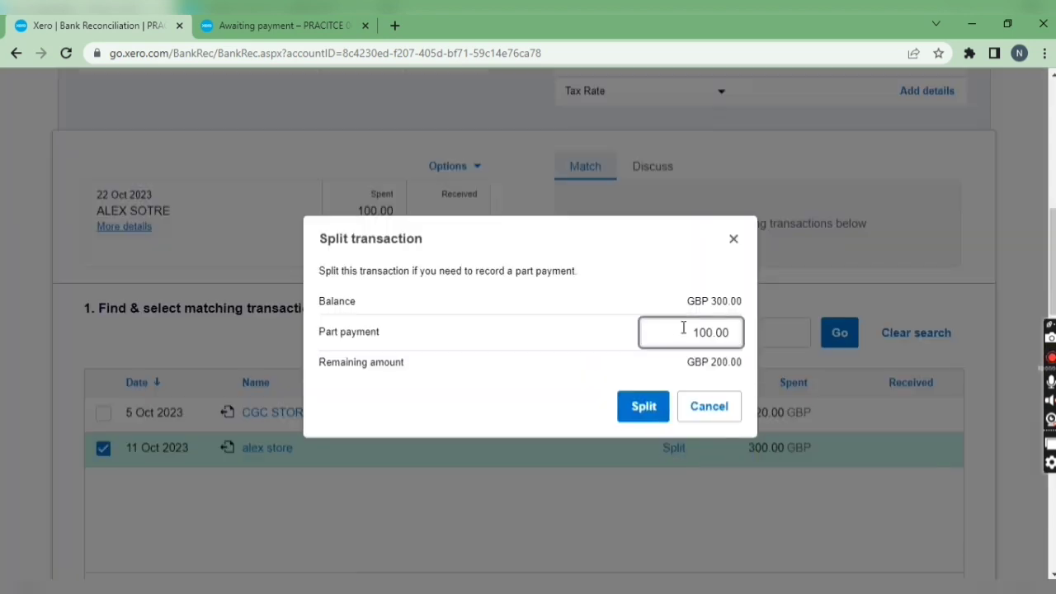
drag(712, 362, 730, 363)
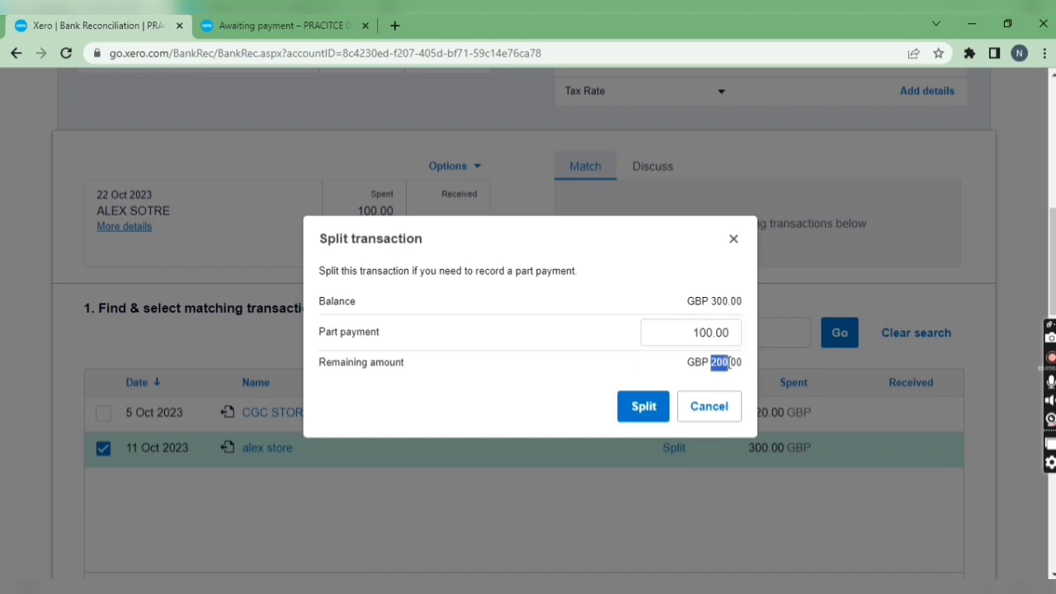
click(643, 406)
scroll(689, 421, down, 3)
scroll(785, 467, down, 4)
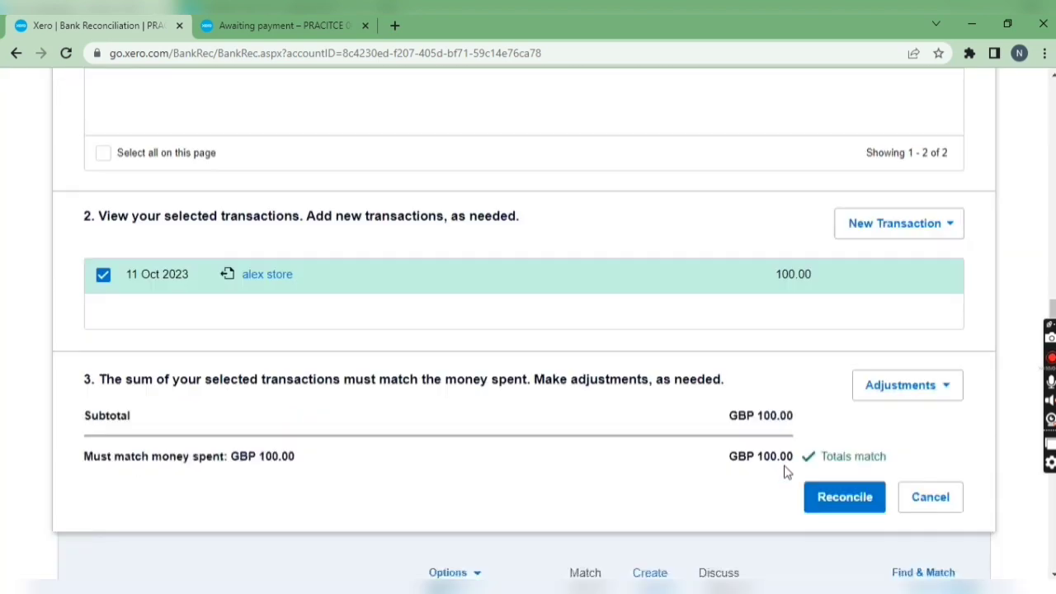
click(813, 409)
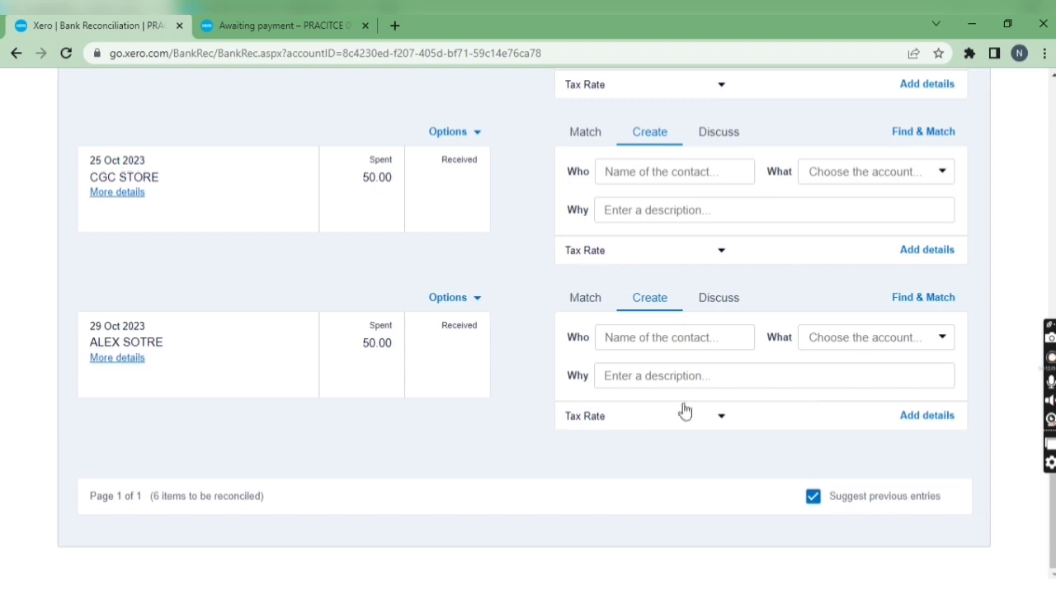
Step: Reconcile the 25 Oct 2023 ALEX SOTRE statement line against the alex store bill, split with a part payment of 150.00
scroll(420, 368, down, 2)
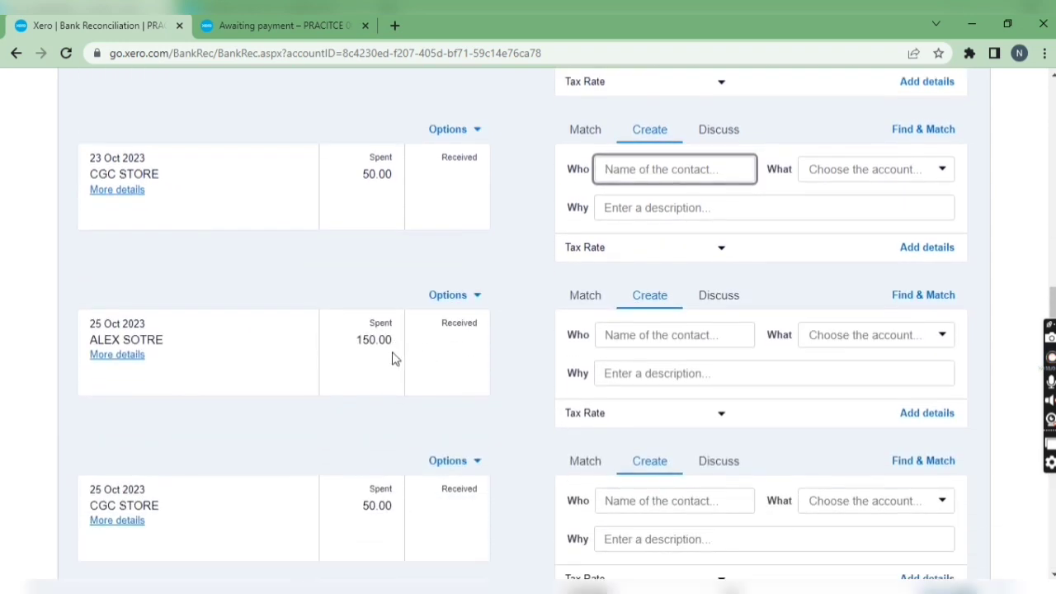
click(592, 304)
scroll(599, 317, down, 2)
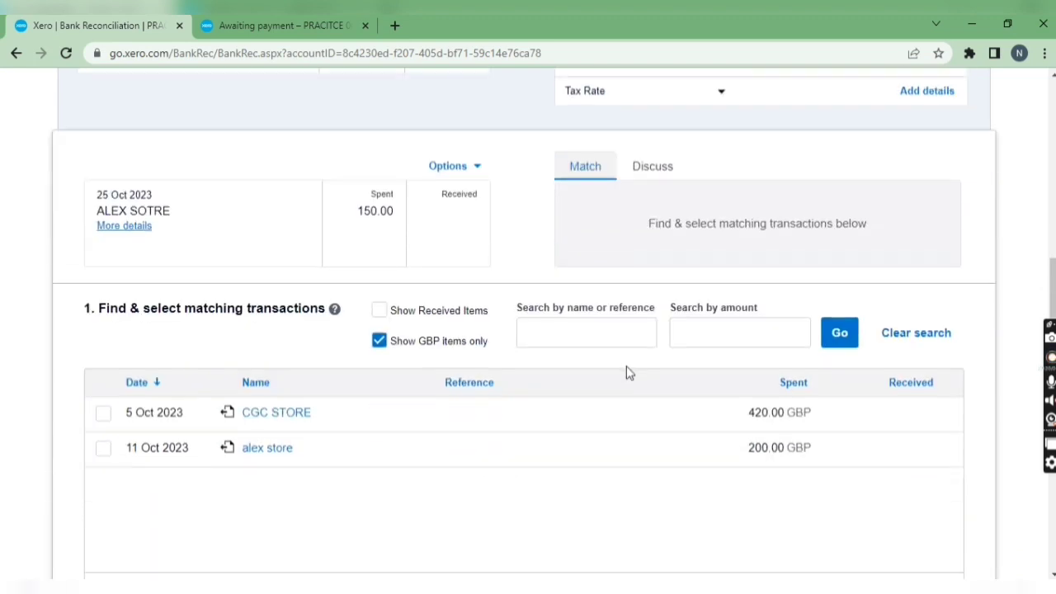
click(103, 448)
click(667, 452)
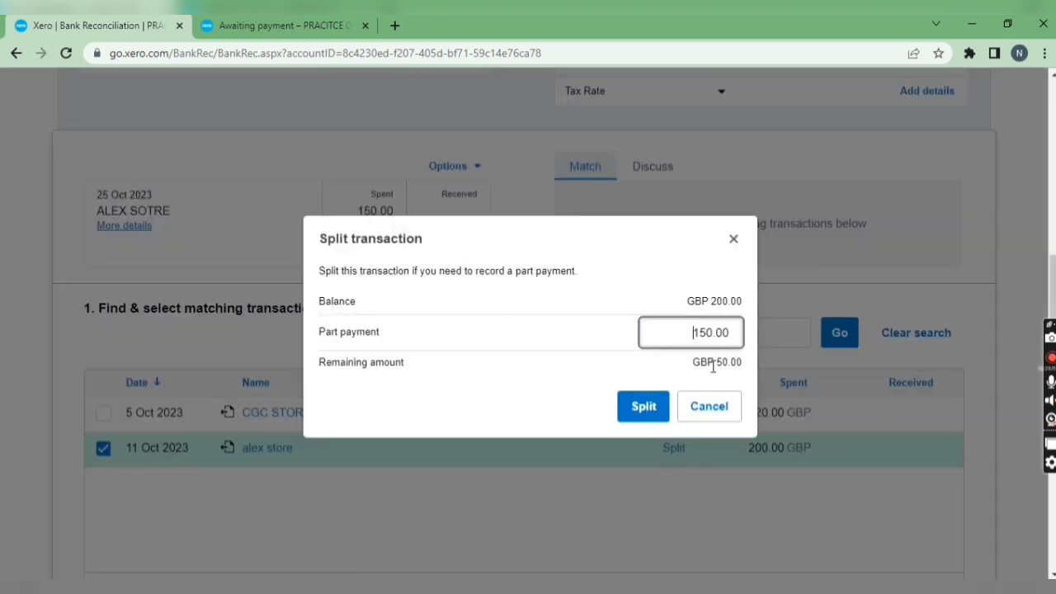
click(643, 406)
scroll(648, 412, down, 5)
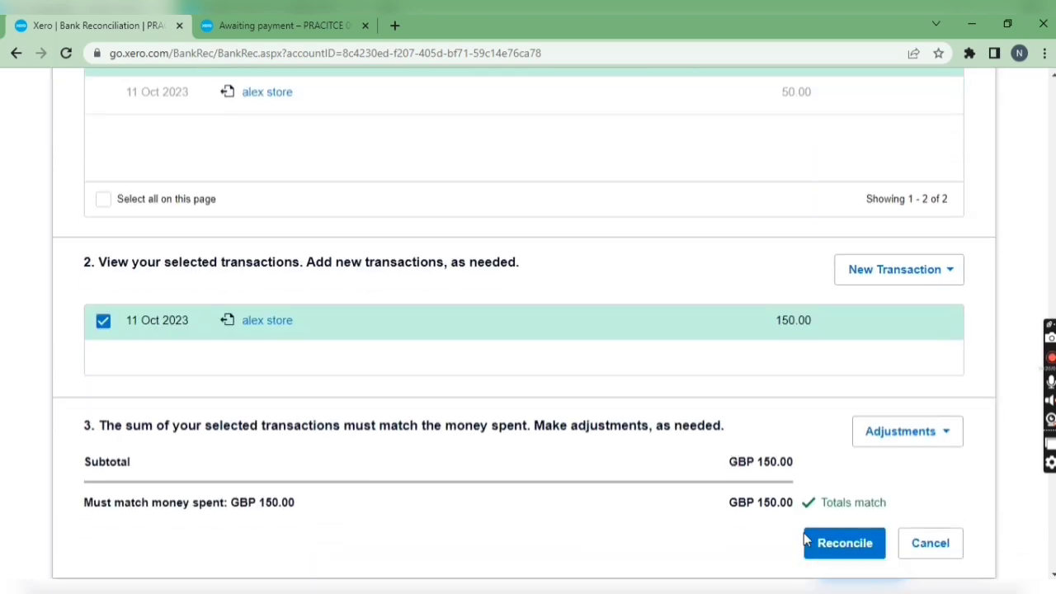
click(809, 541)
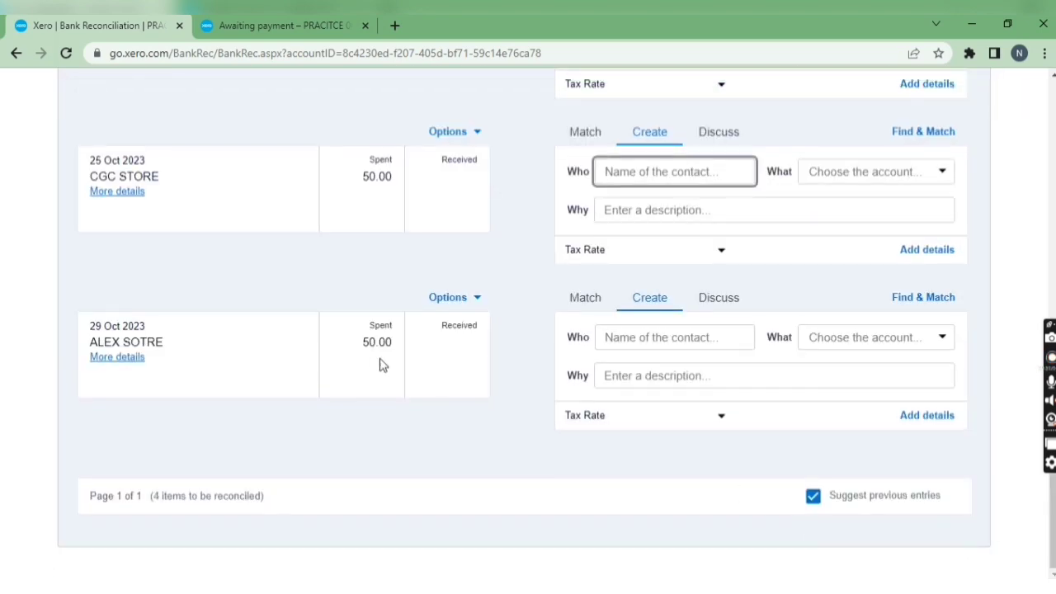
Step: Match the 29 Oct 2023 ALEX SOTRE statement line to the whole remaining alex store bill, without splitting, and reconcile it
click(578, 310)
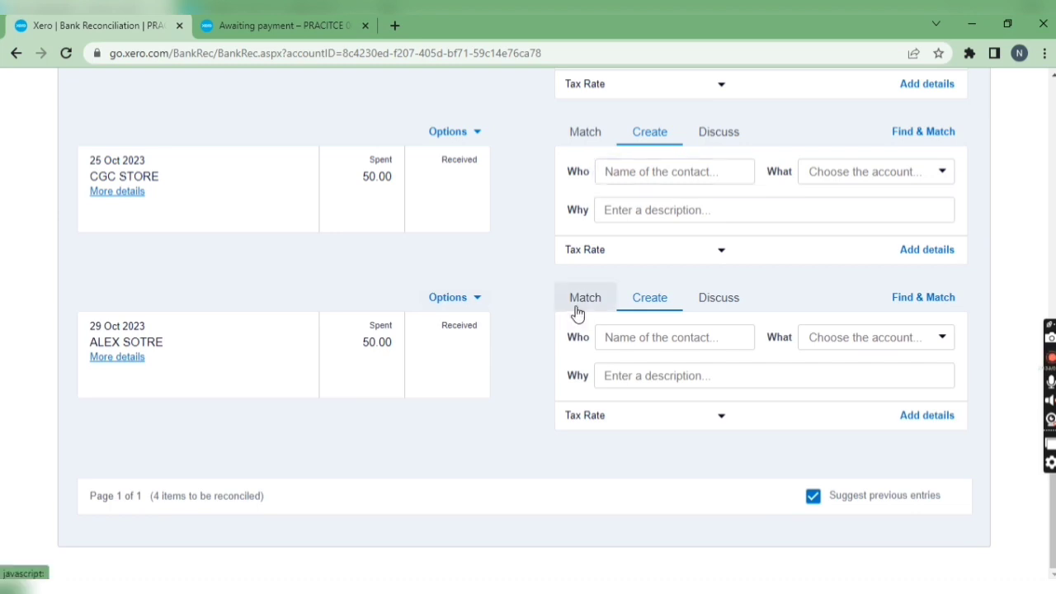
scroll(347, 327, down, 2)
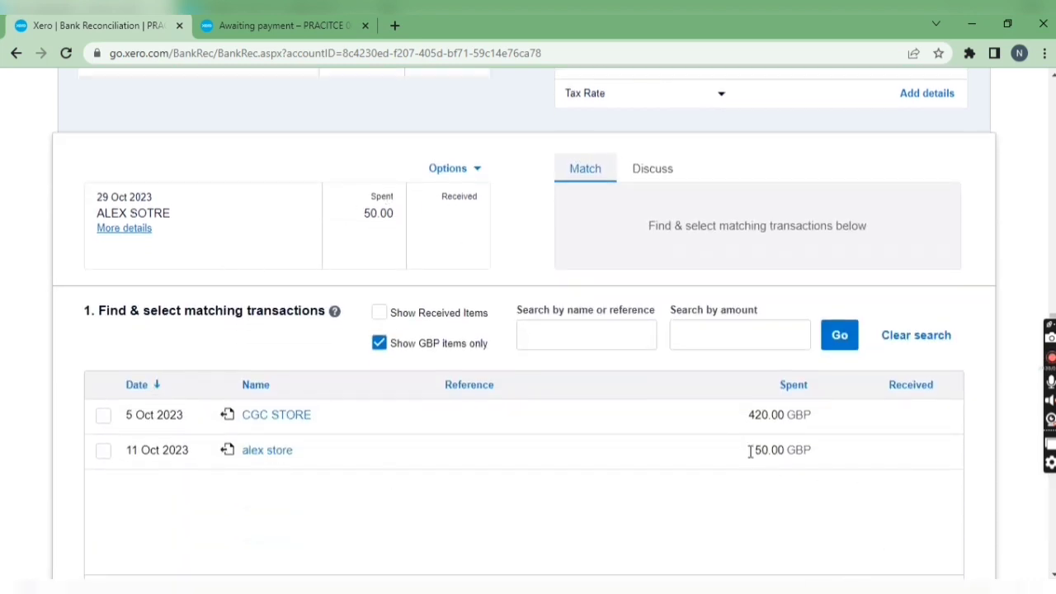
drag(750, 450, 789, 449)
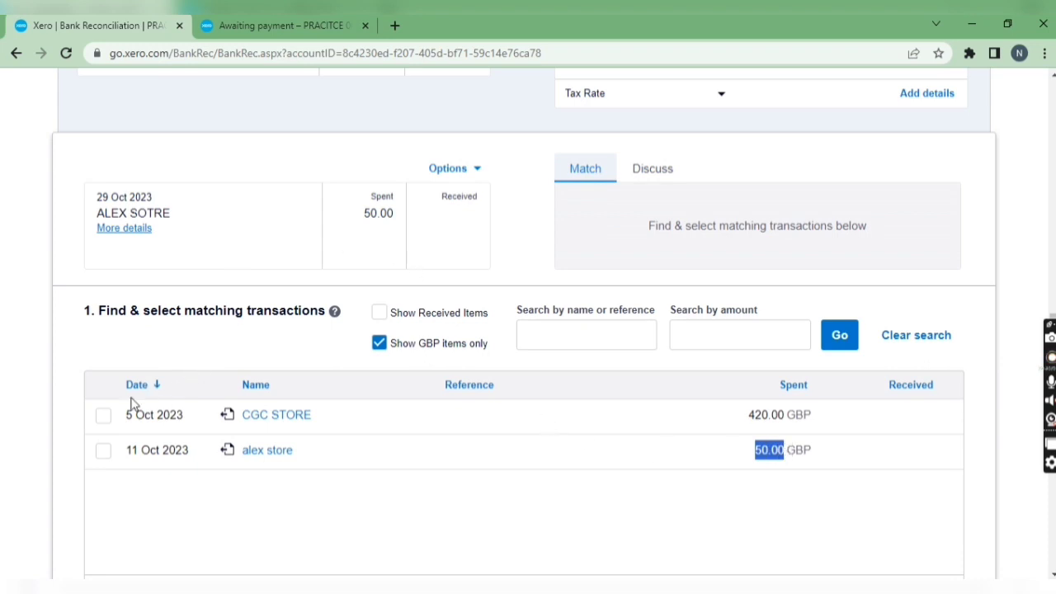
click(104, 451)
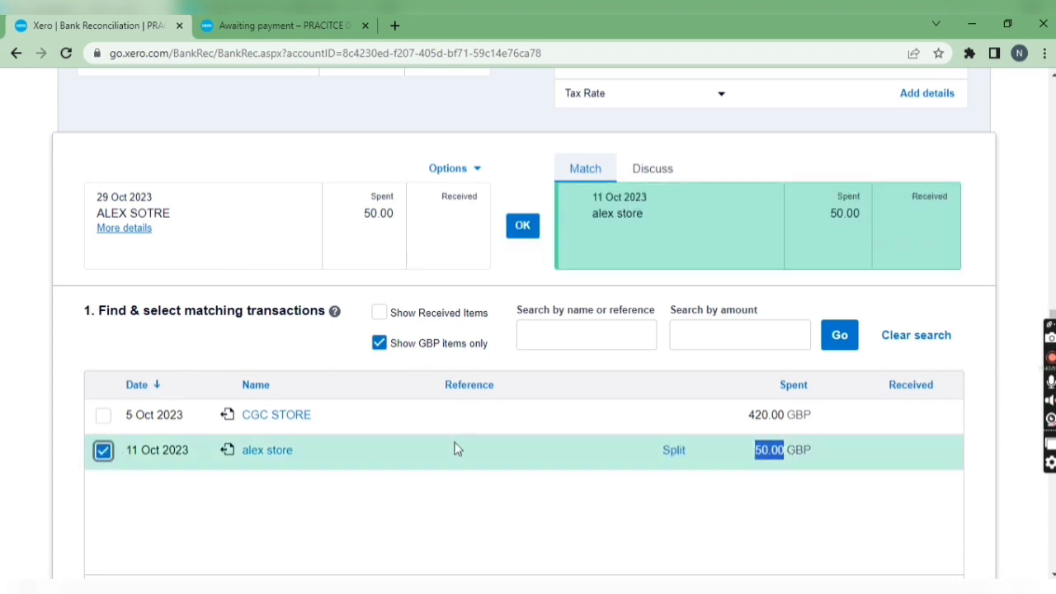
click(522, 228)
Step: Reconcile the 19 Oct 2023 CGC STORE statement line against the CGC STORE bill, split with a part payment of 220.00
scroll(568, 324, up, 3)
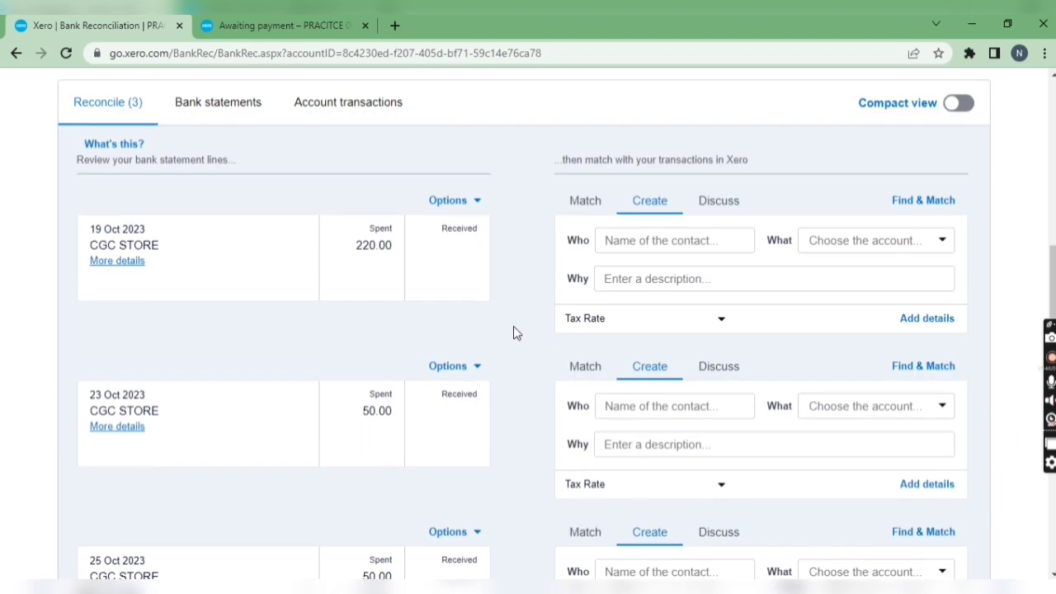
scroll(513, 327, up, 3)
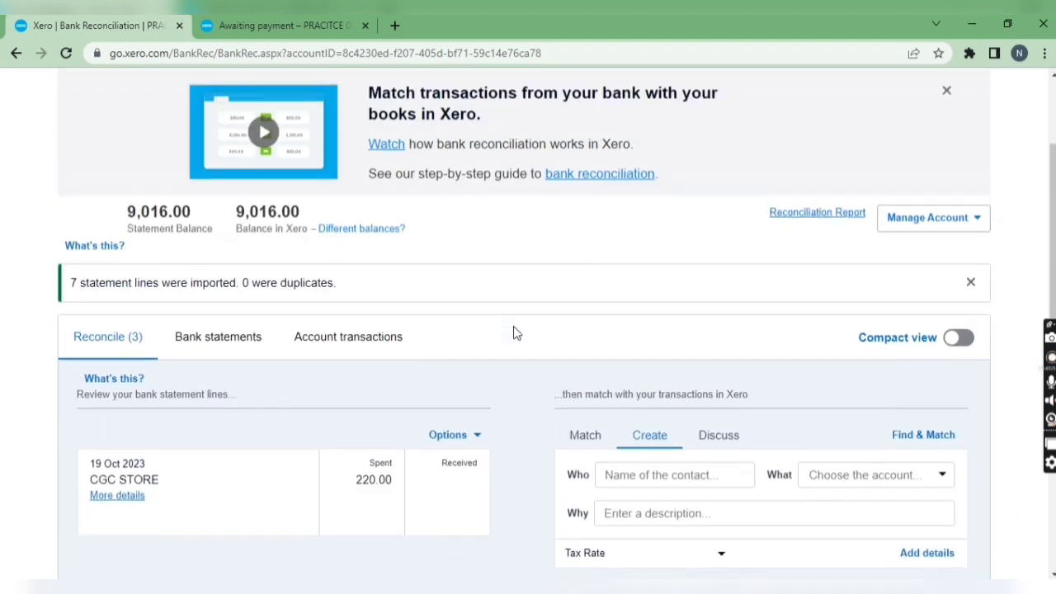
click(334, 27)
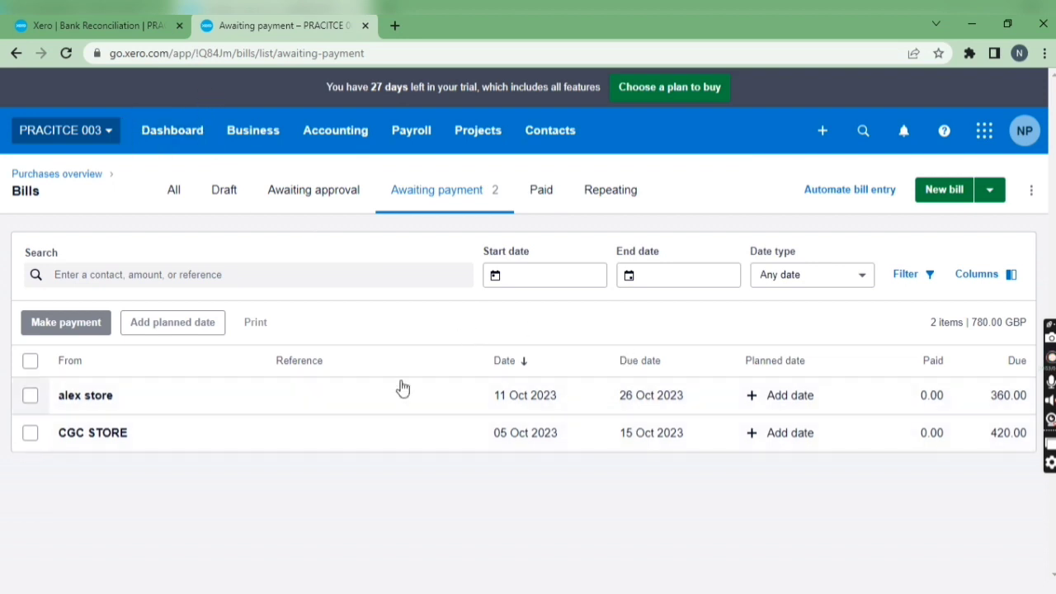
click(99, 26)
scroll(440, 330, down, 2)
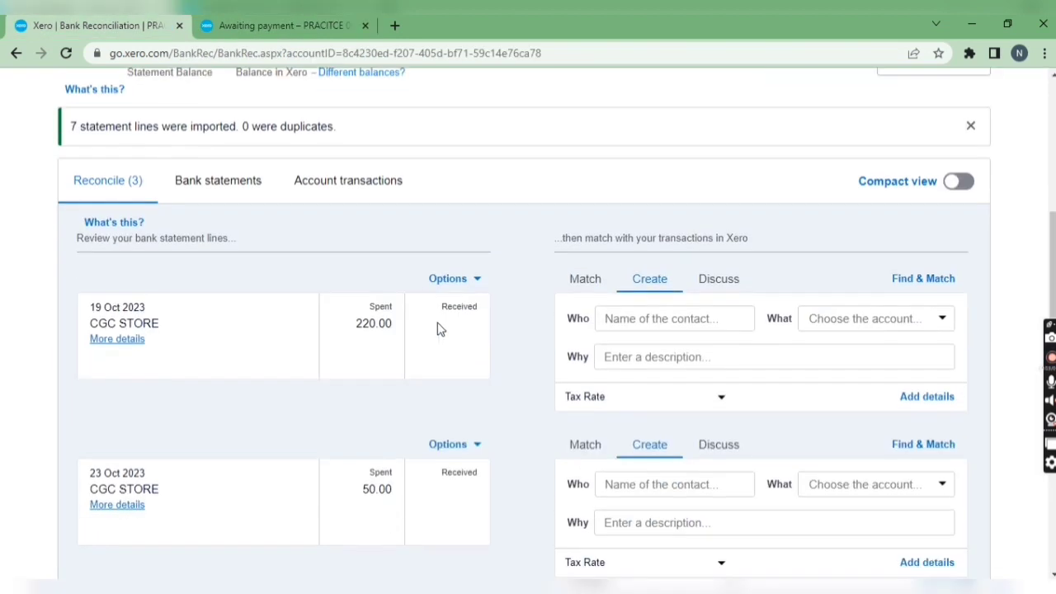
click(581, 280)
scroll(341, 401, down, 3)
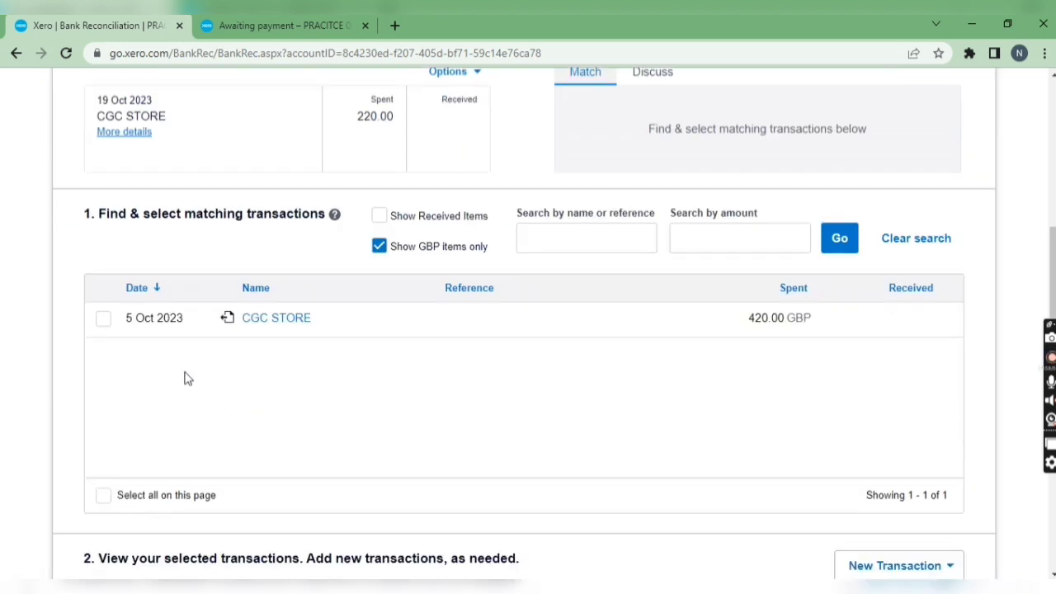
click(103, 320)
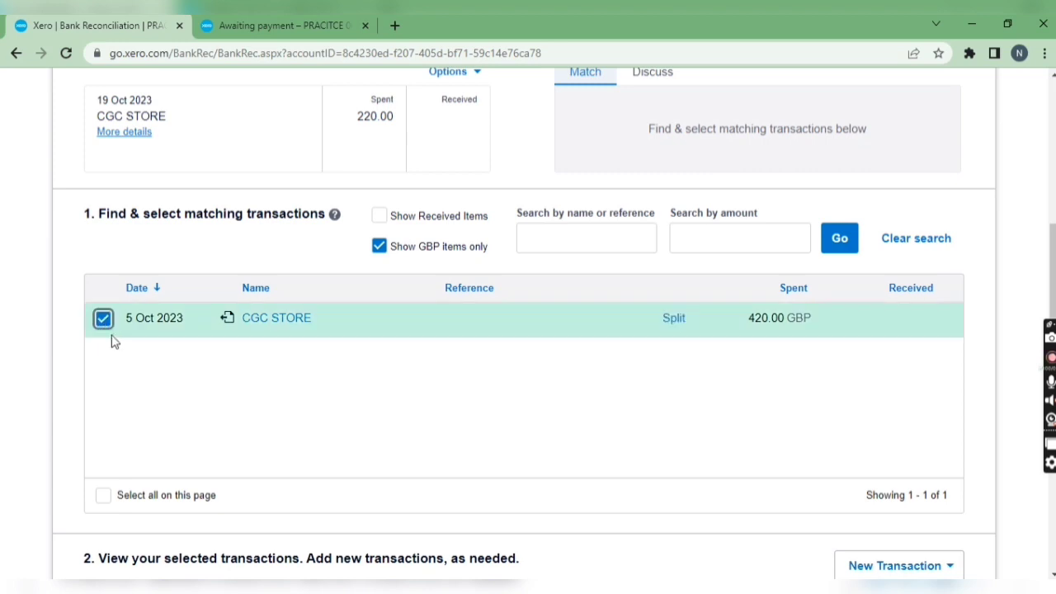
scroll(702, 363, up, 1)
click(682, 397)
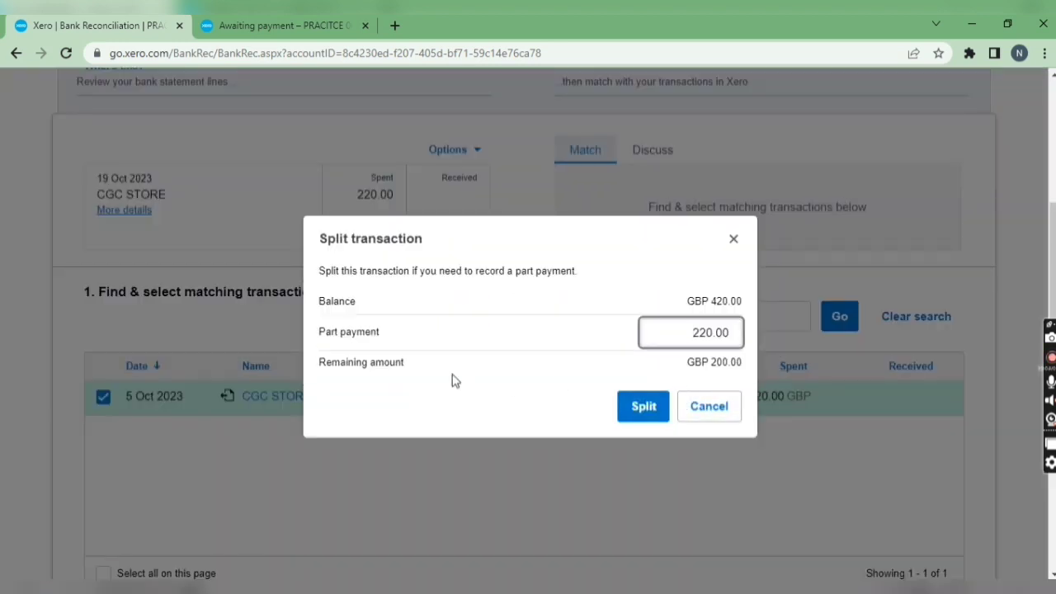
click(636, 405)
scroll(624, 403, down, 7)
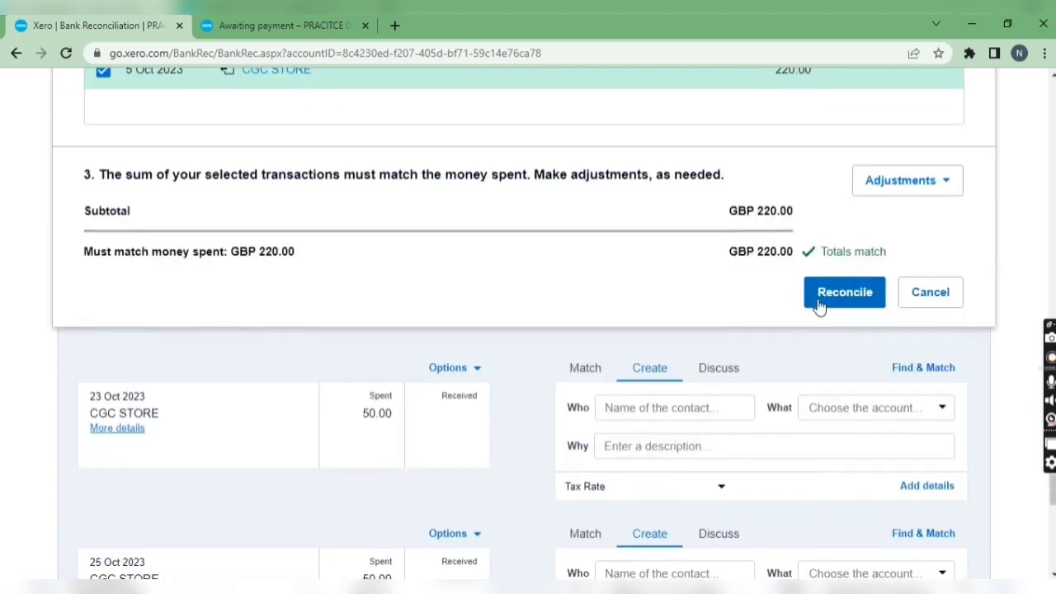
click(819, 305)
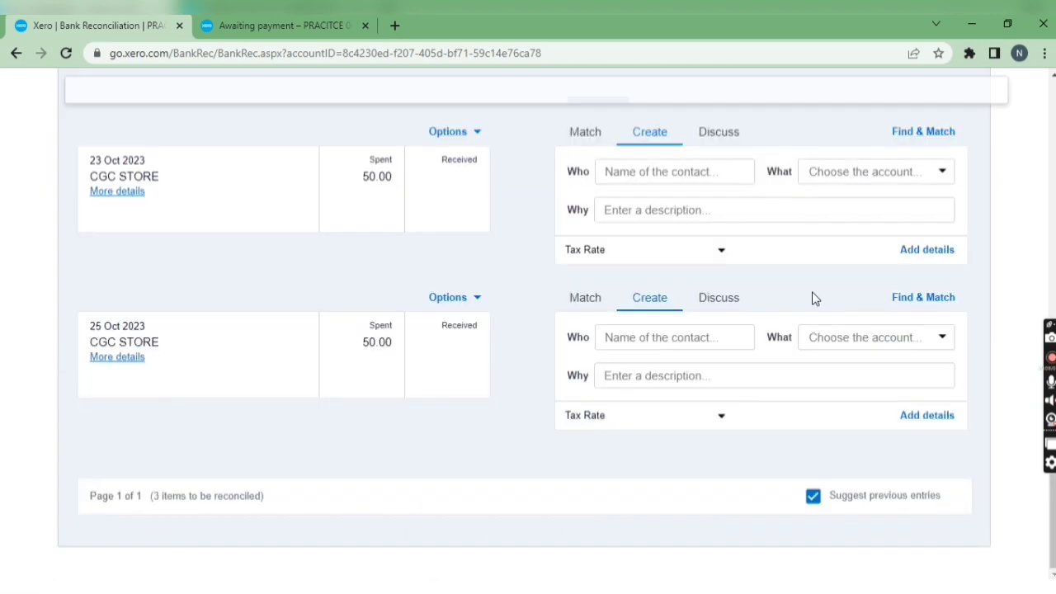
Step: Reconcile the 23 Oct 2023 CGC STORE statement line against the CGC STORE bill, split with a part payment of 50.00
scroll(519, 316, up, 2)
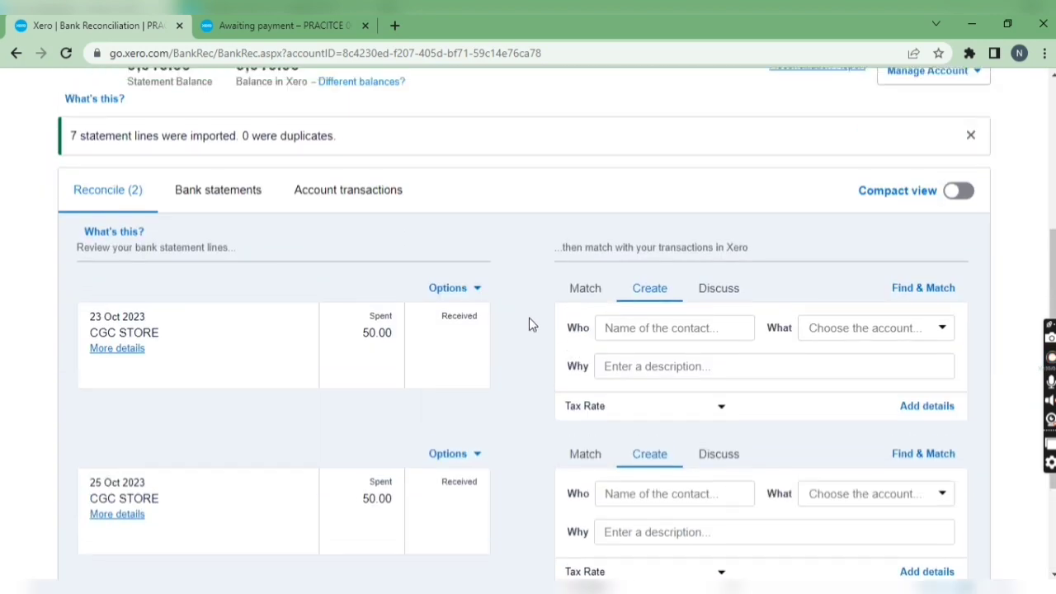
click(565, 302)
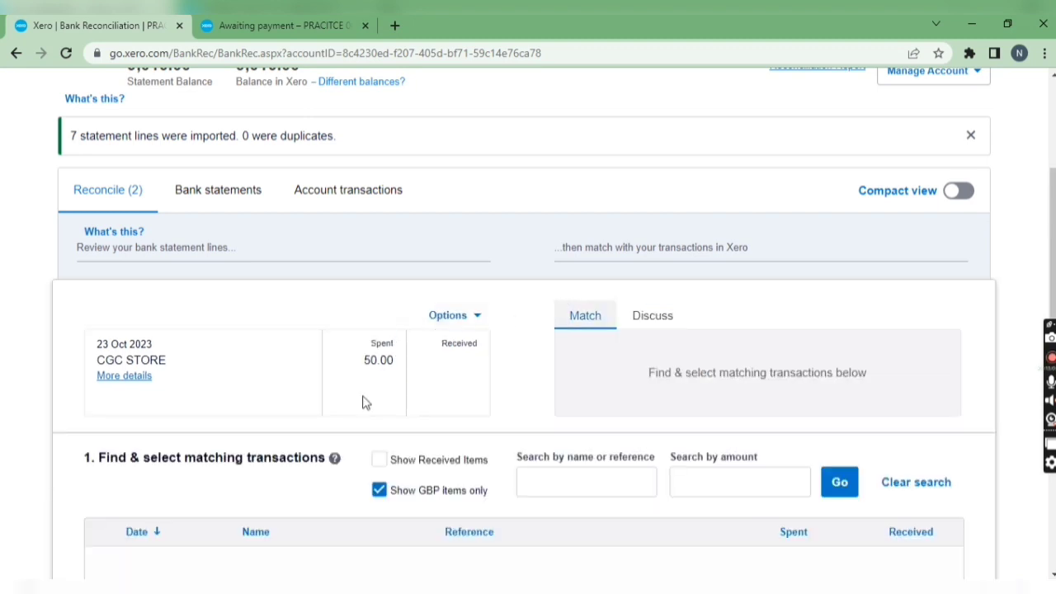
scroll(362, 373, down, 2)
scroll(362, 367, down, 1)
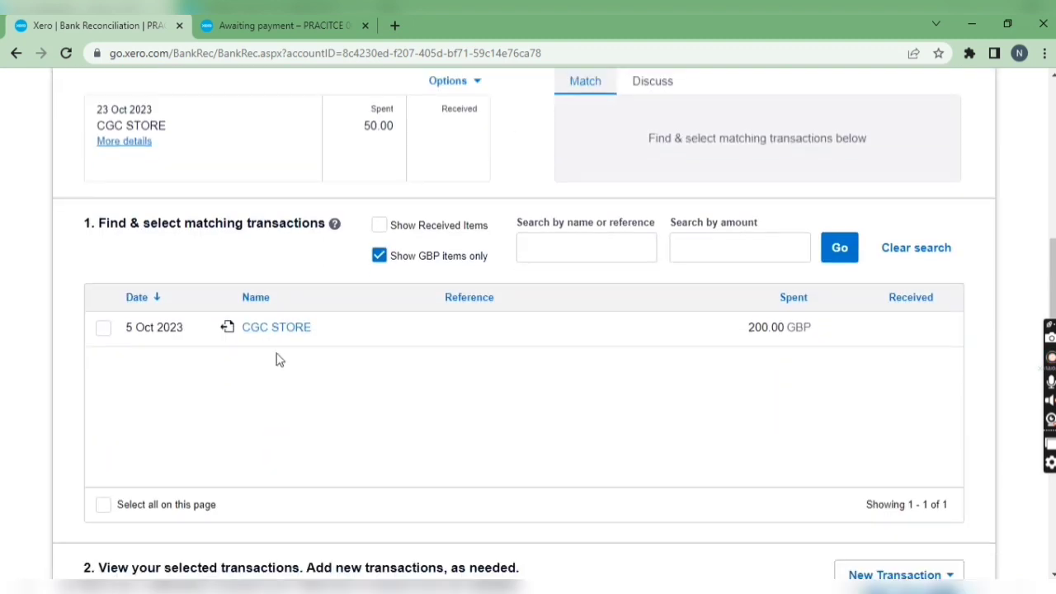
click(103, 328)
click(670, 330)
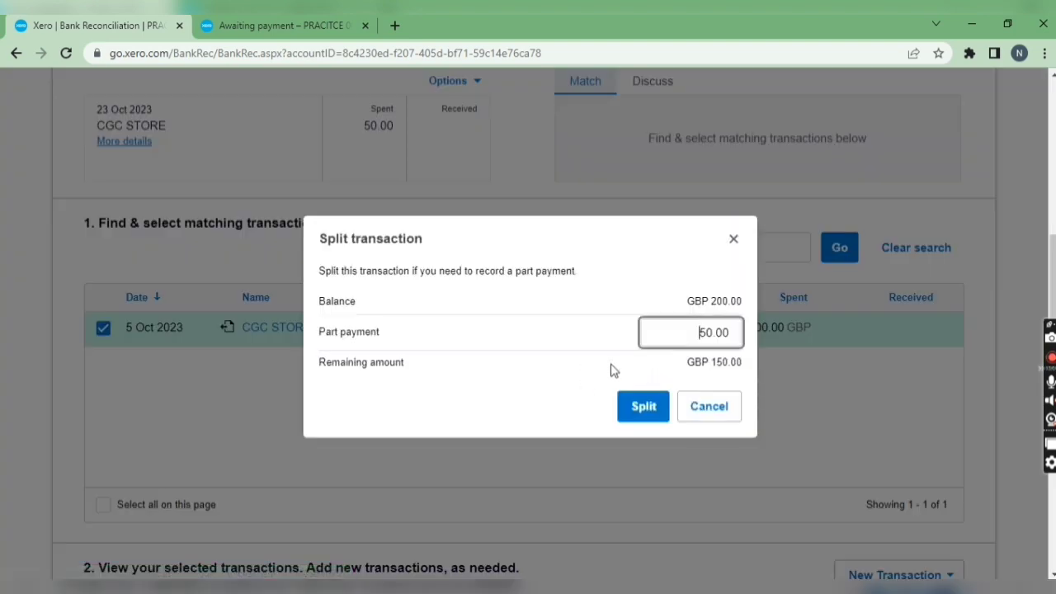
click(644, 410)
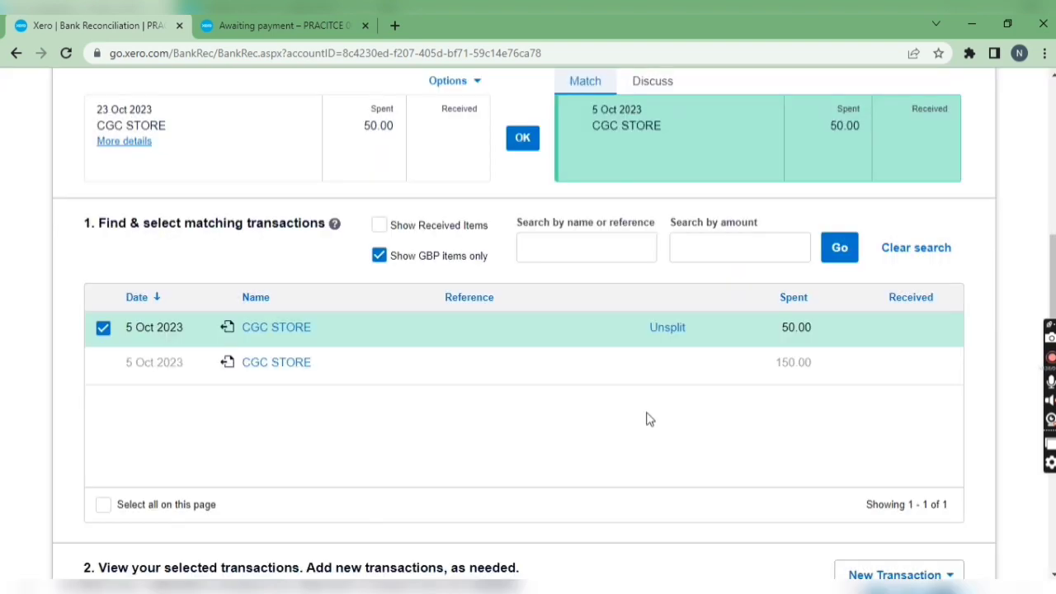
scroll(691, 436, down, 4)
click(841, 536)
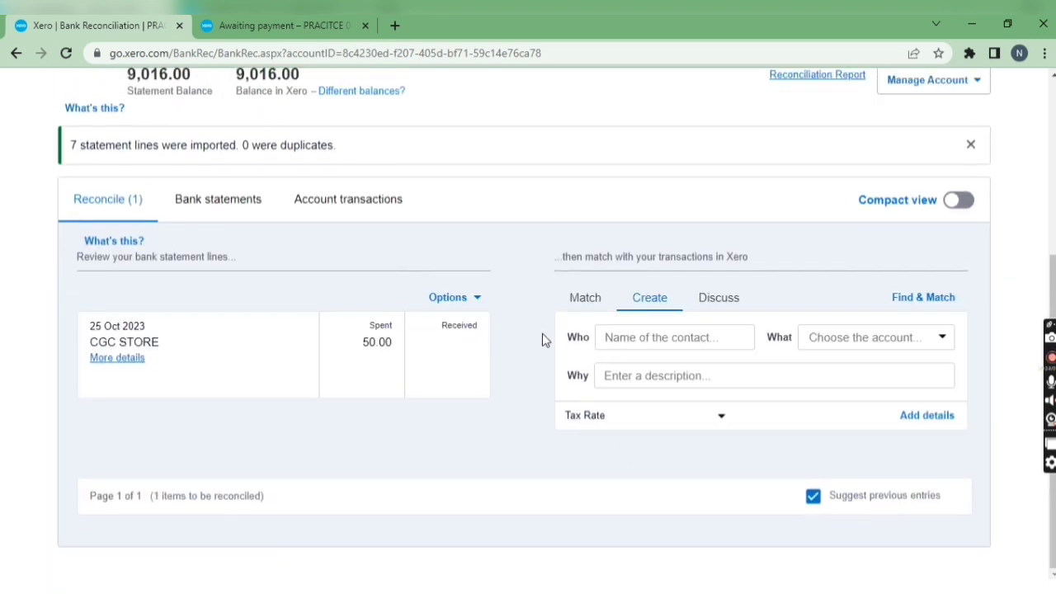
Step: Reconcile the 25 Oct 2023 CGC STORE statement line against the CGC STORE bill, split with a part payment of 50.00
click(595, 307)
scroll(437, 380, down, 3)
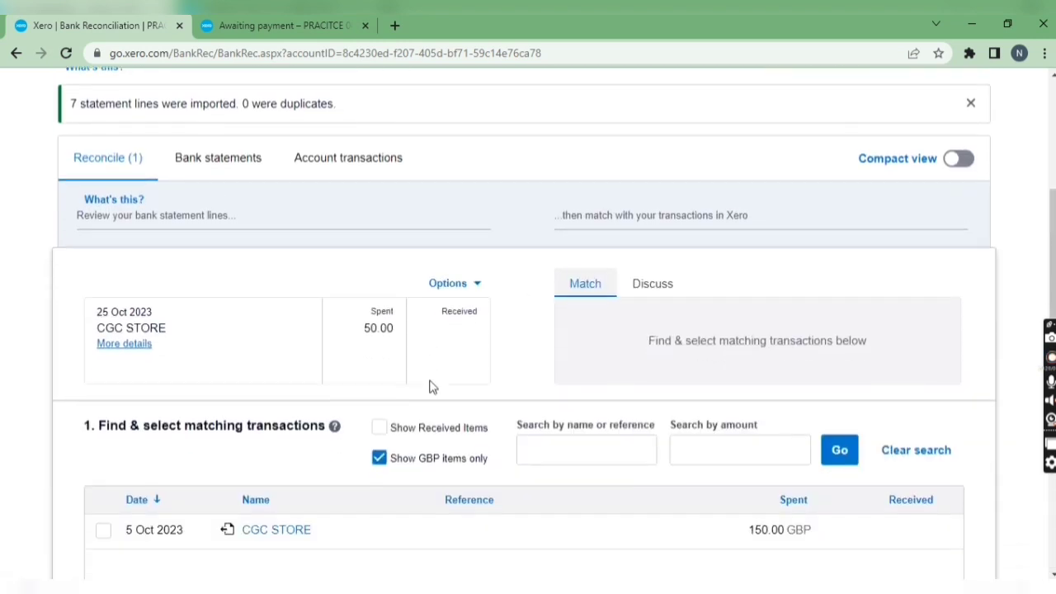
click(104, 339)
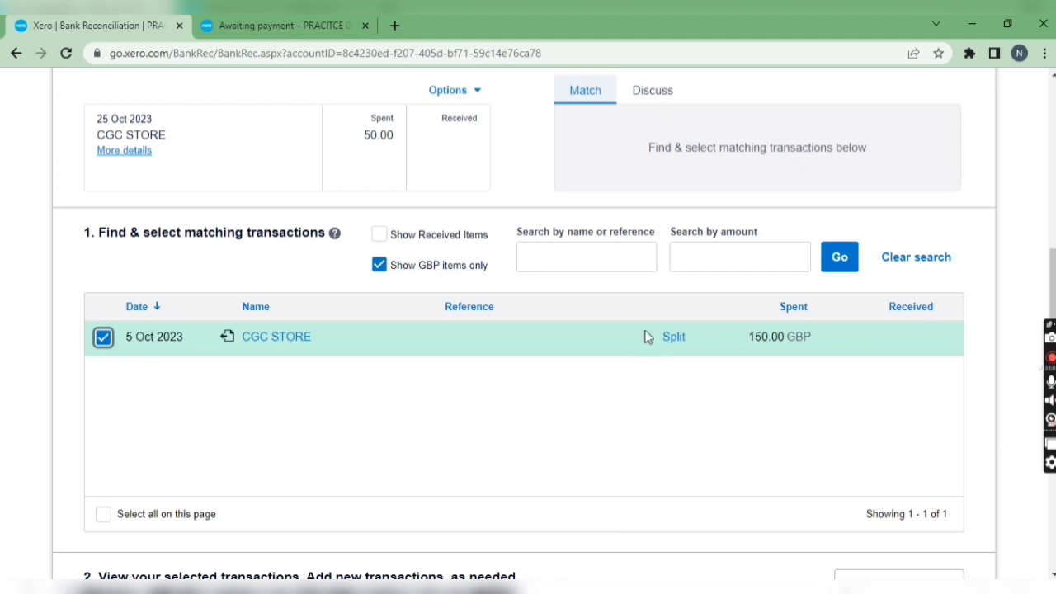
click(668, 340)
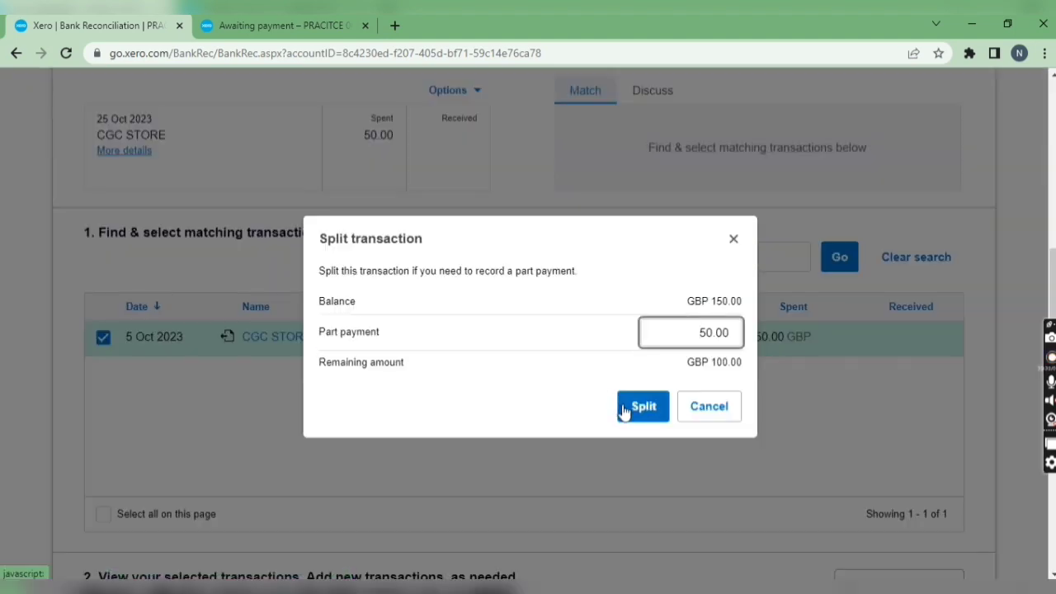
click(627, 412)
scroll(627, 408, down, 3)
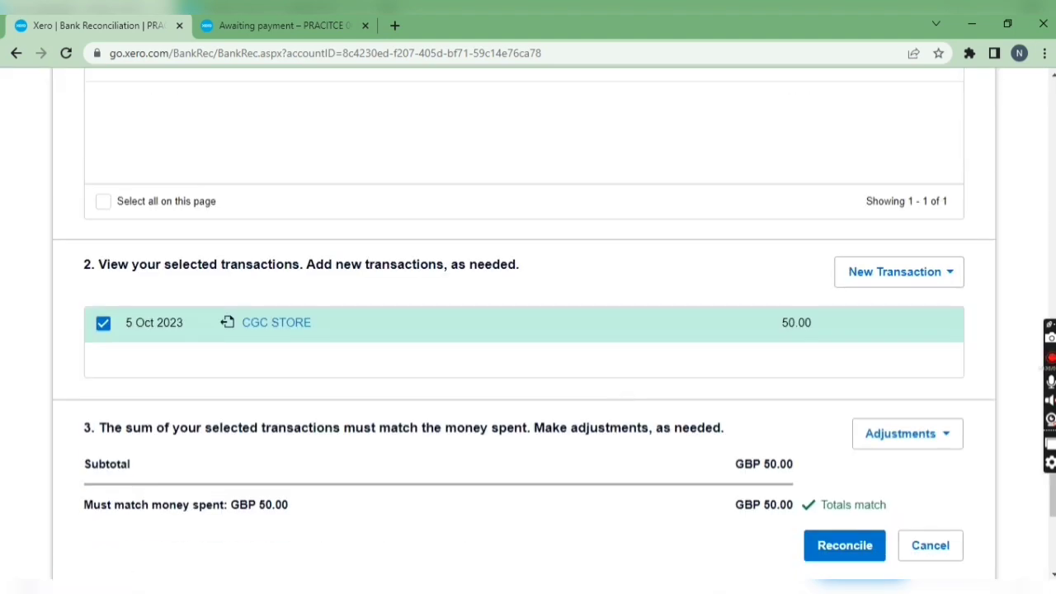
click(850, 547)
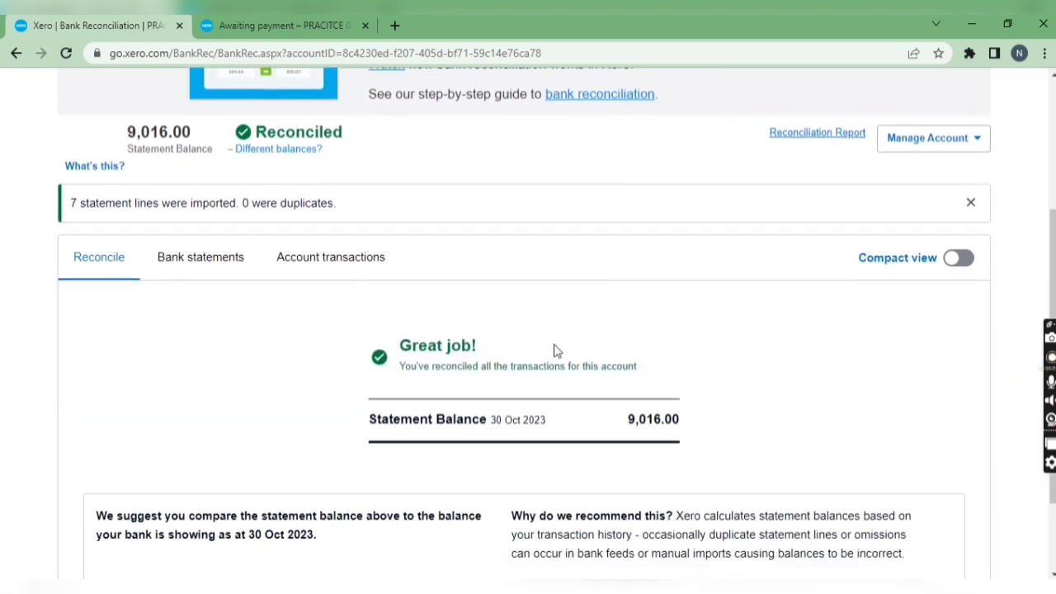
Step: Review the bank account's reconciliation summary and reload the list of bills awaiting payment
scroll(648, 302, up, 3)
scroll(473, 358, down, 2)
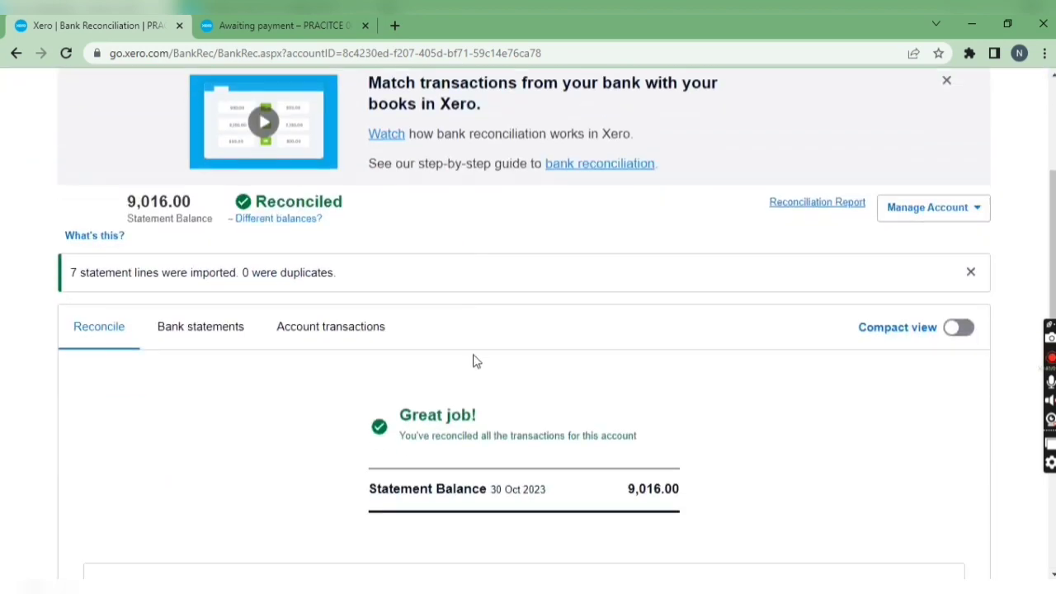
scroll(413, 330, up, 3)
click(247, 25)
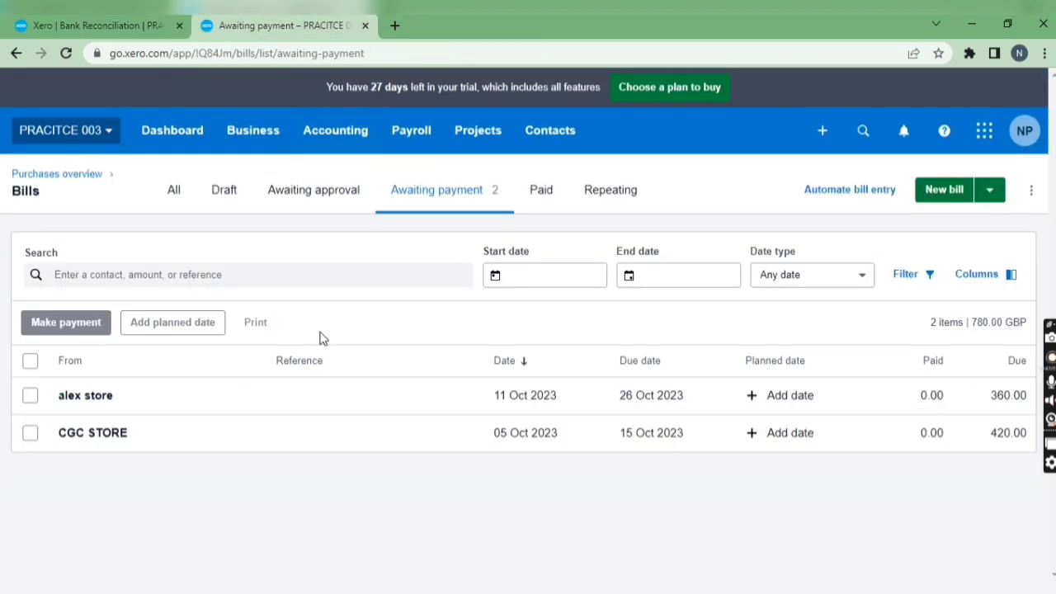
key(F5)
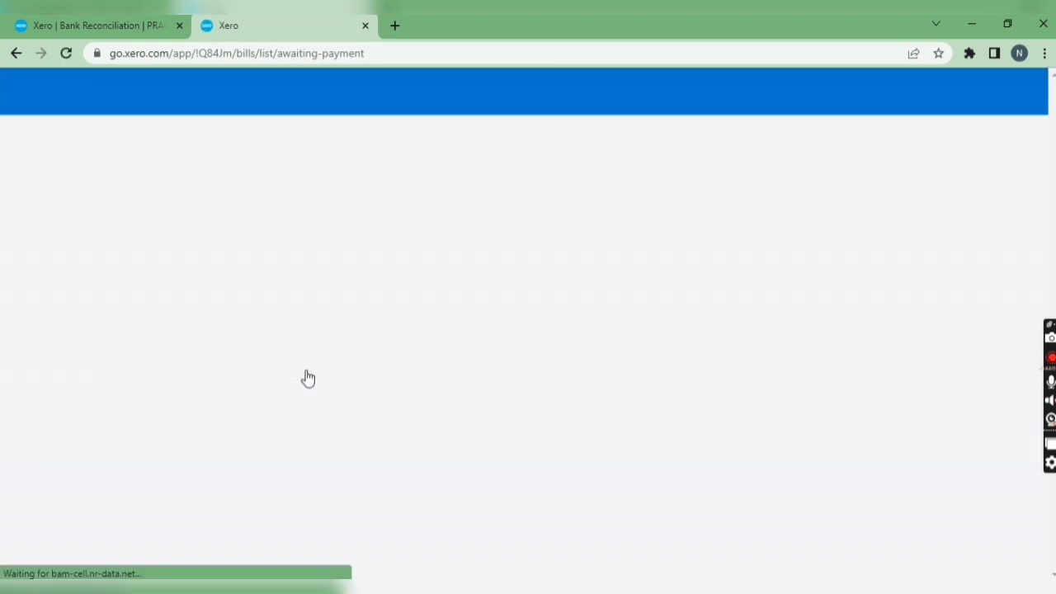